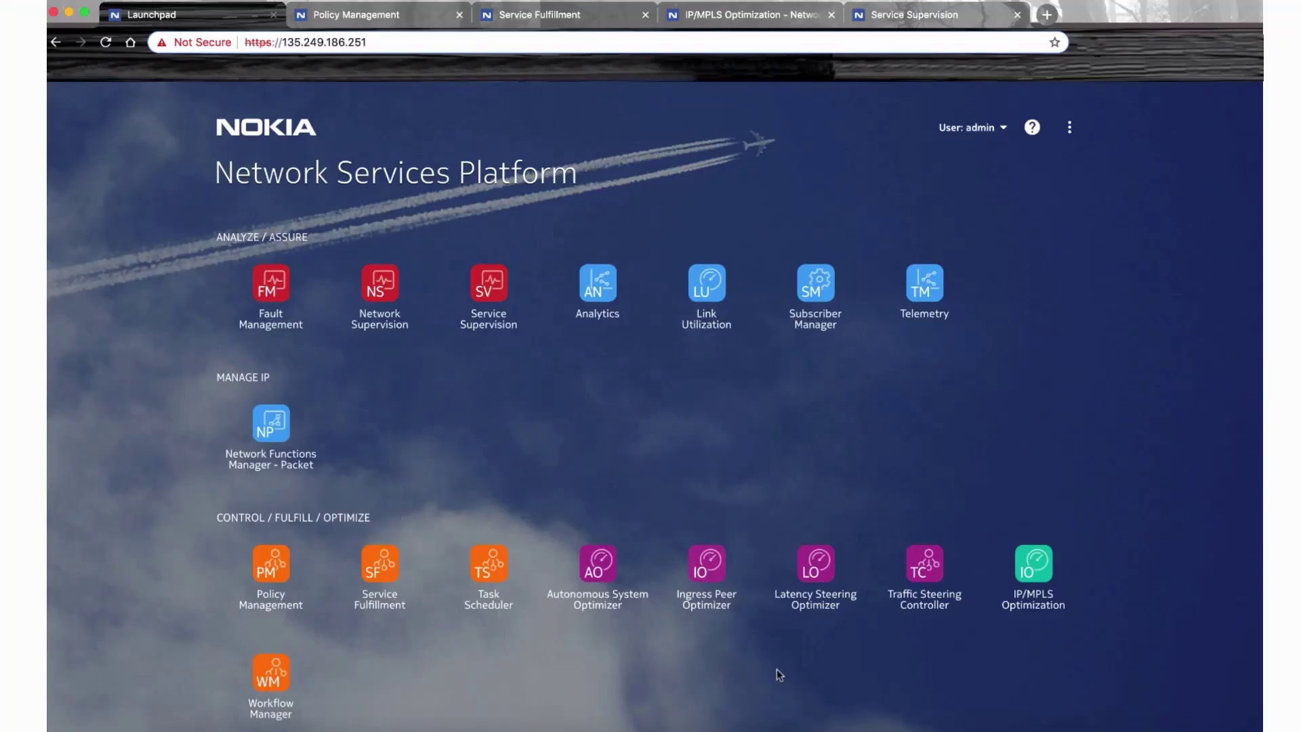
Look over the available NSP applications and the physical network map in Service Fulfillment.
{"action": "scroll", "coordinate": [776, 669], "scroll_direction": "down", "scroll_amount": 5}
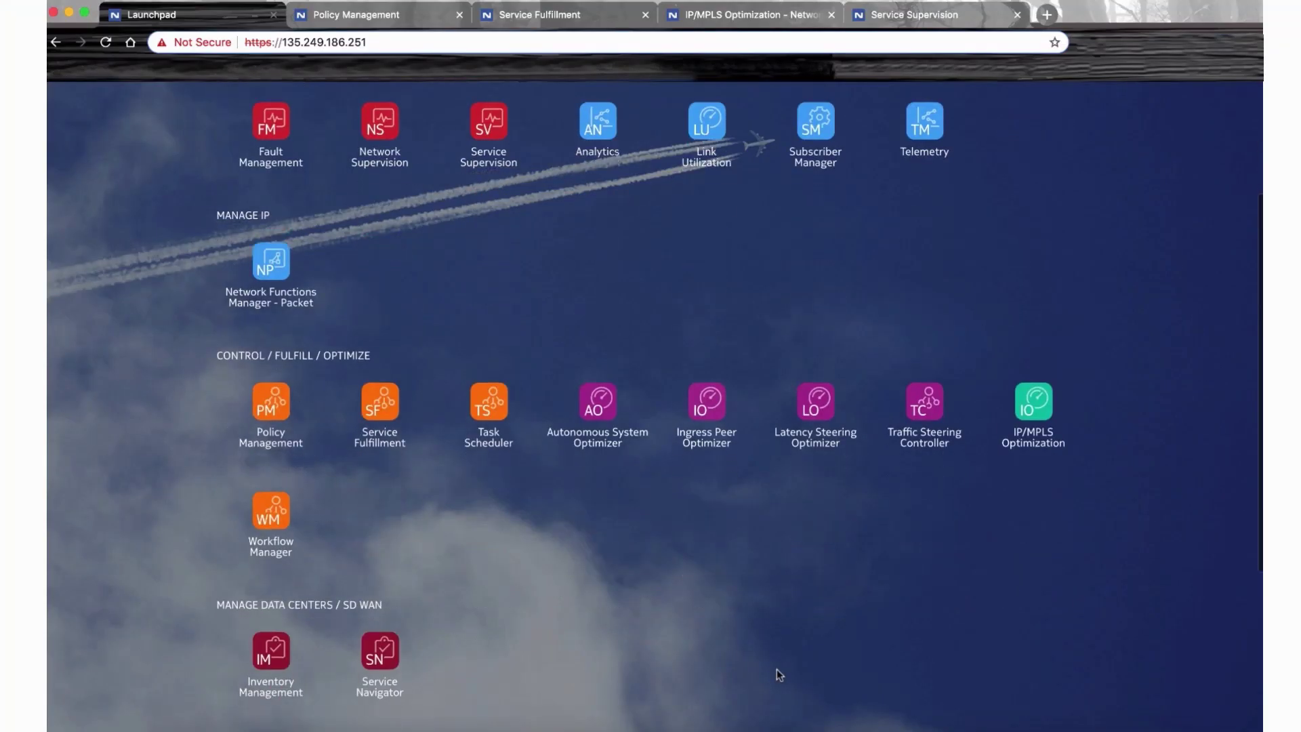
{"action": "scroll", "coordinate": [777, 669], "scroll_direction": "up", "scroll_amount": 4}
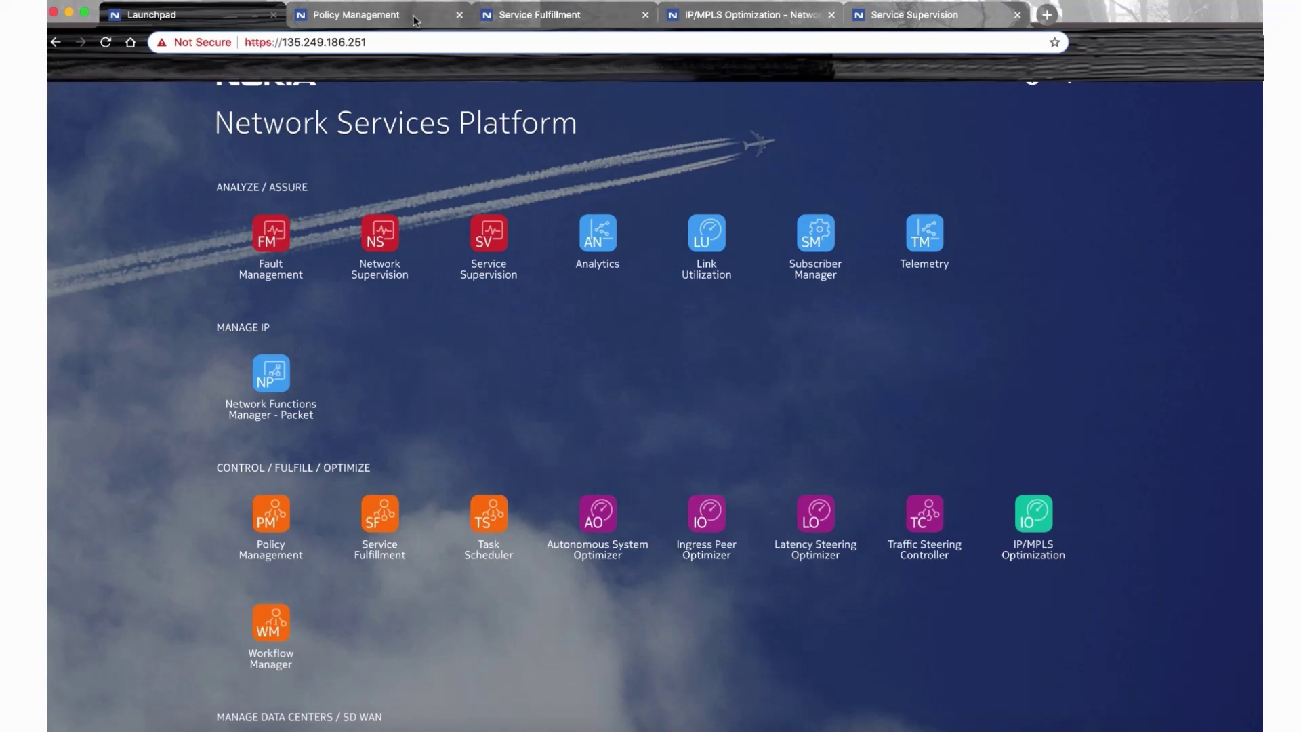
{"action": "left_click", "coordinate": [528, 22]}
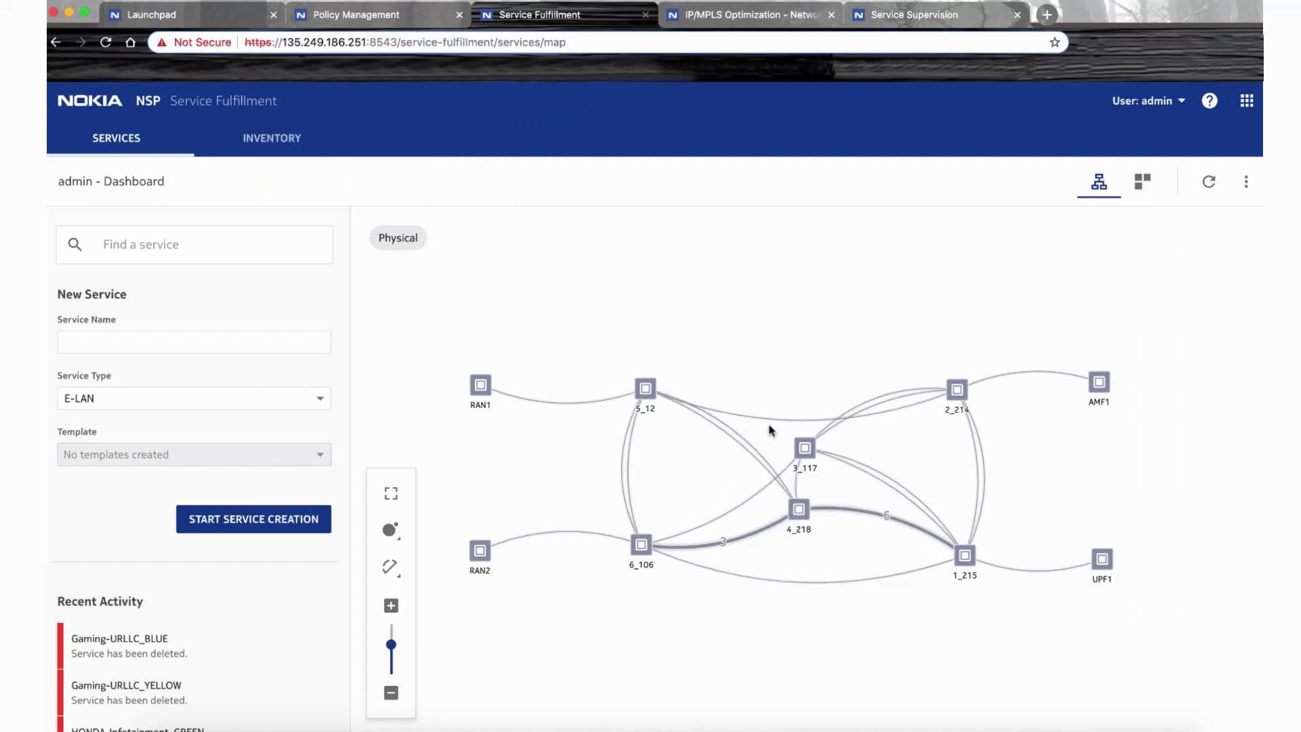
{"action": "mouse_move", "coordinate": [772, 424]}
{"action": "mouse_move", "coordinate": [753, 449]}
In IP/MPLS Optimization, inspect the configured latency of the IGP link from 5_12 to 6_106.
{"action": "left_click", "coordinate": [730, 18]}
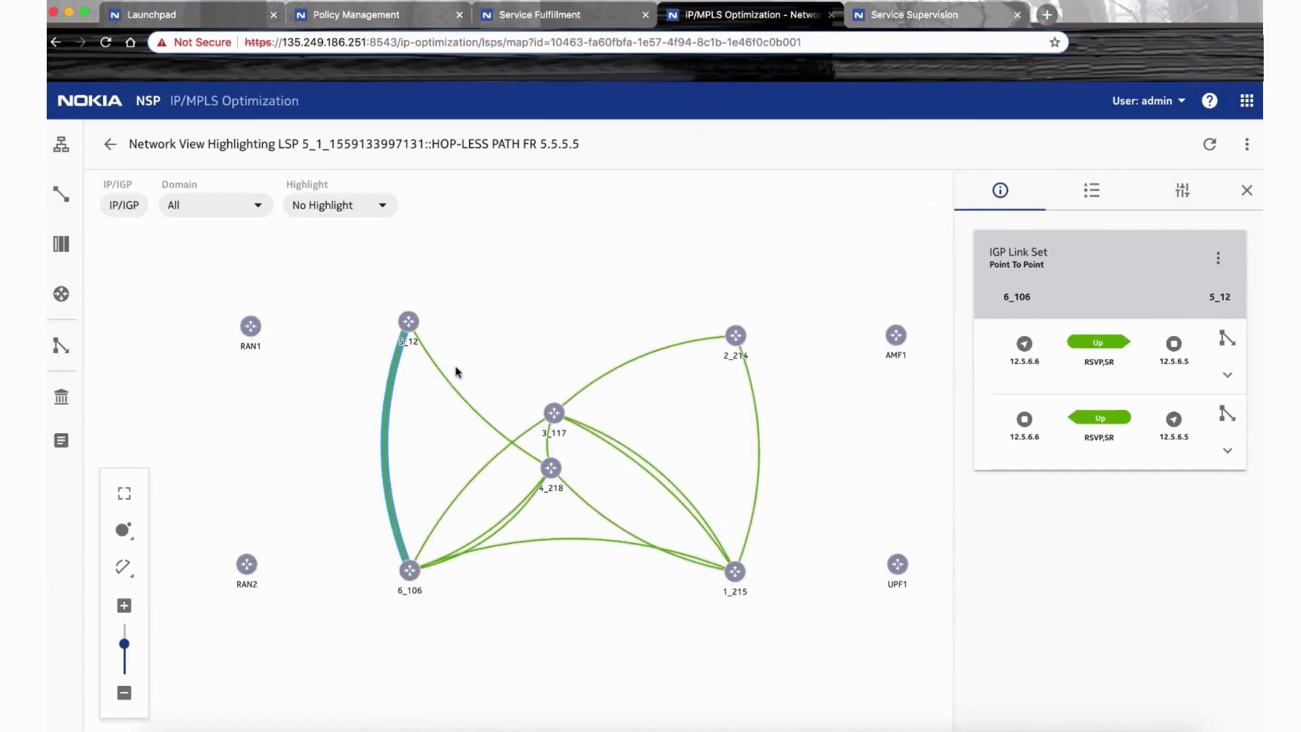
{"action": "left_click", "coordinate": [1228, 451]}
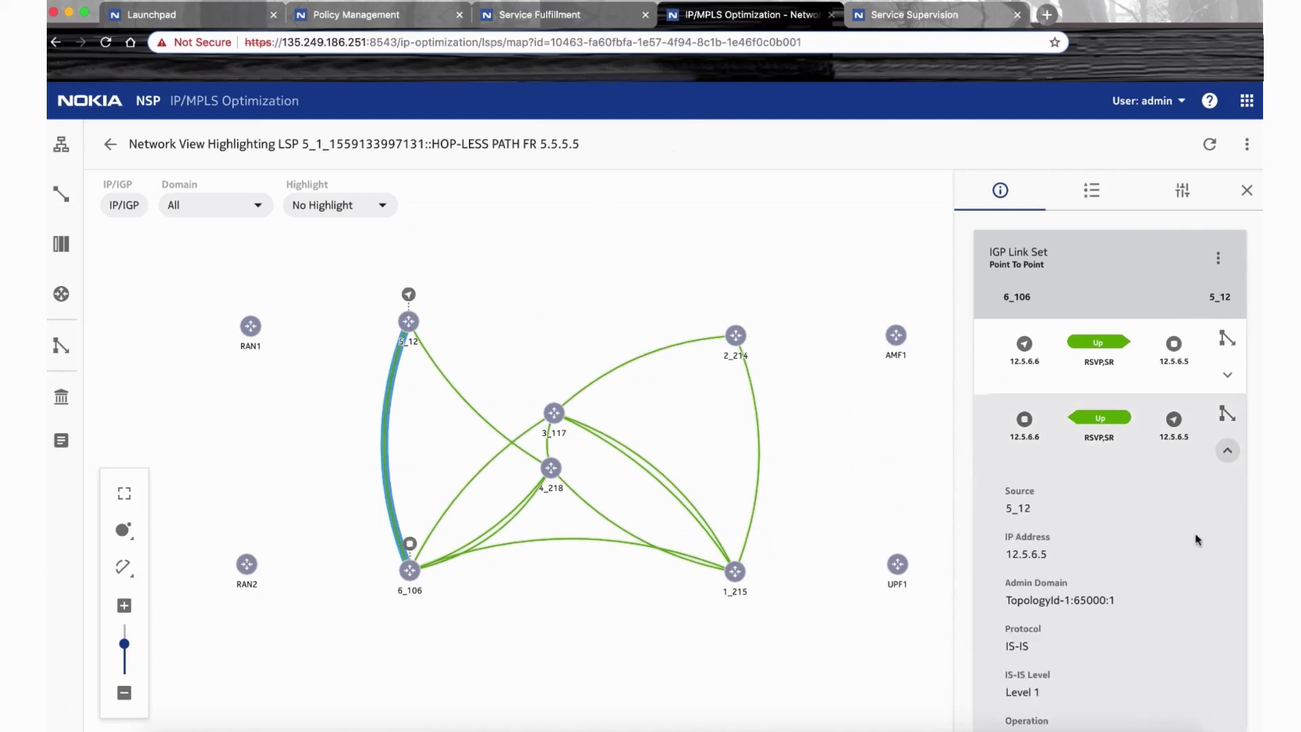
{"action": "scroll", "coordinate": [1193, 542], "scroll_direction": "down", "scroll_amount": 4}
{"action": "scroll", "coordinate": [1191, 551], "scroll_direction": "down", "scroll_amount": 3}
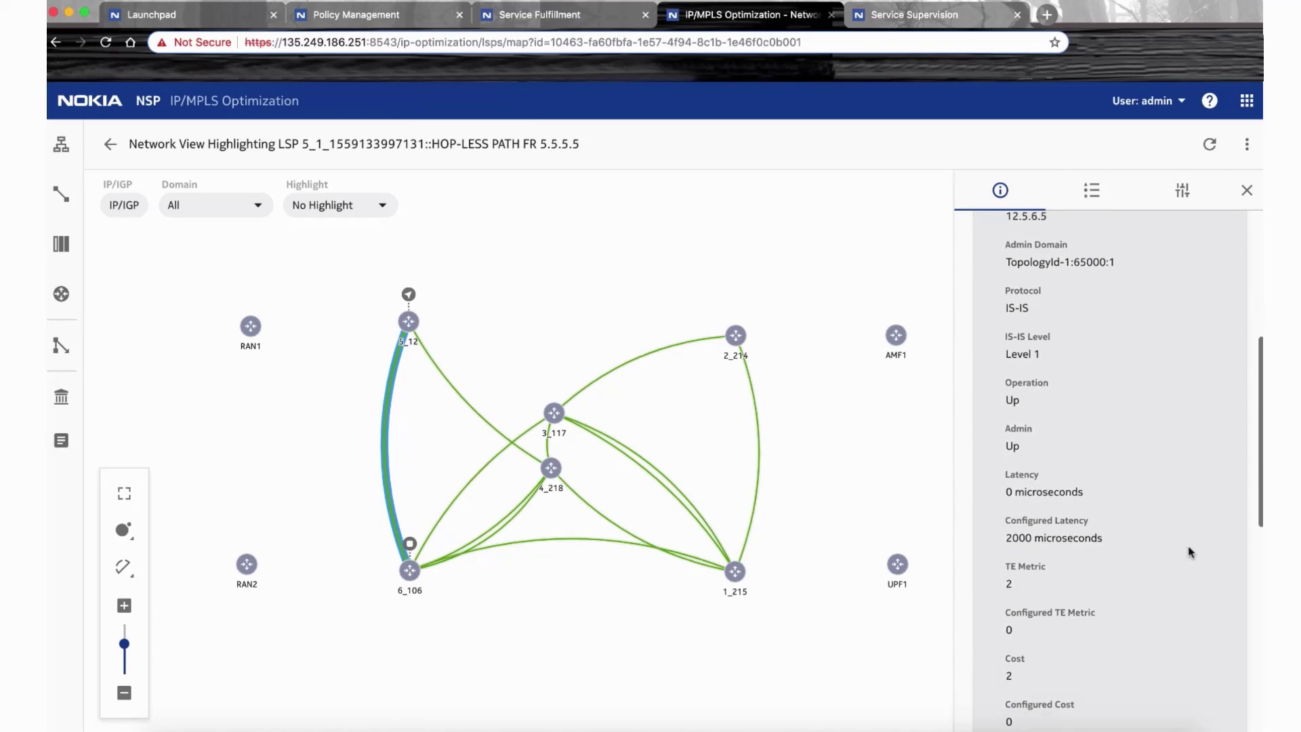
{"action": "left_click_drag", "start_coordinate": [1110, 525], "coordinate": [990, 527]}
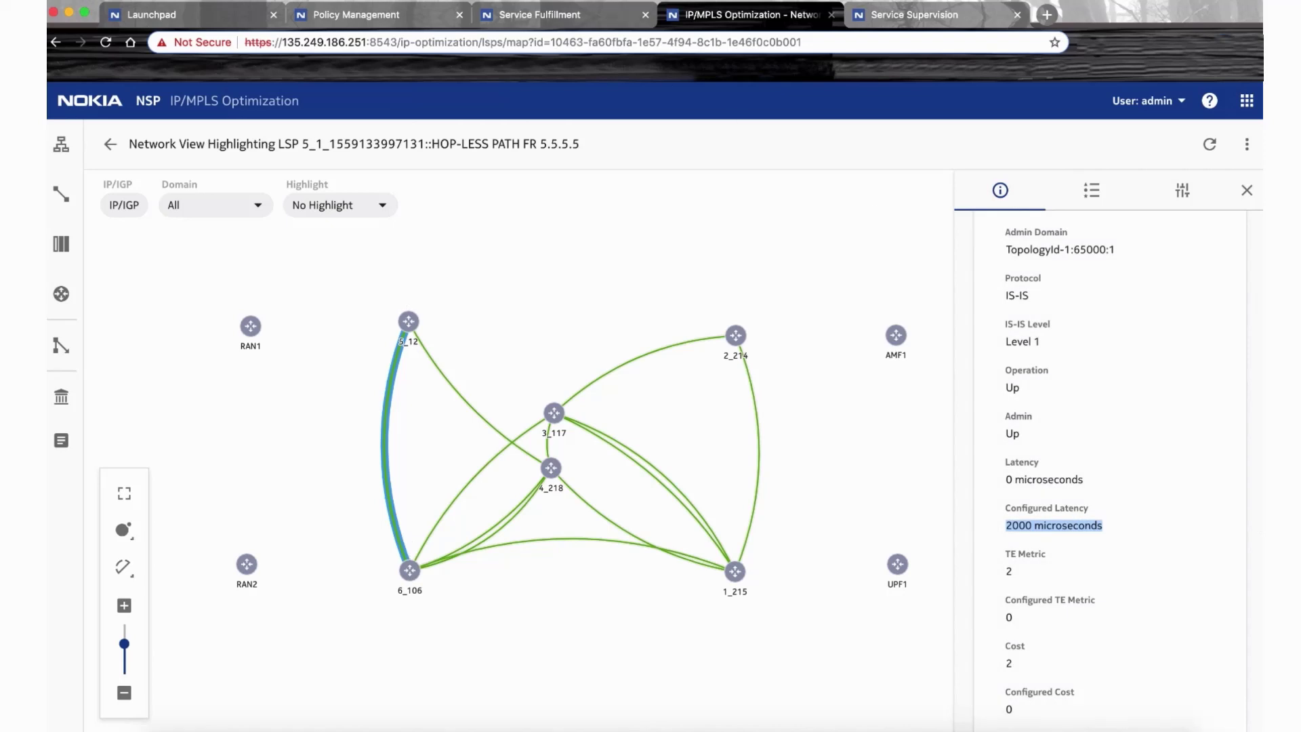
Check the latency threshold of the global_default_path_profile policy and the transport slice list in Service Supervision.
{"action": "left_click", "coordinate": [398, 16]}
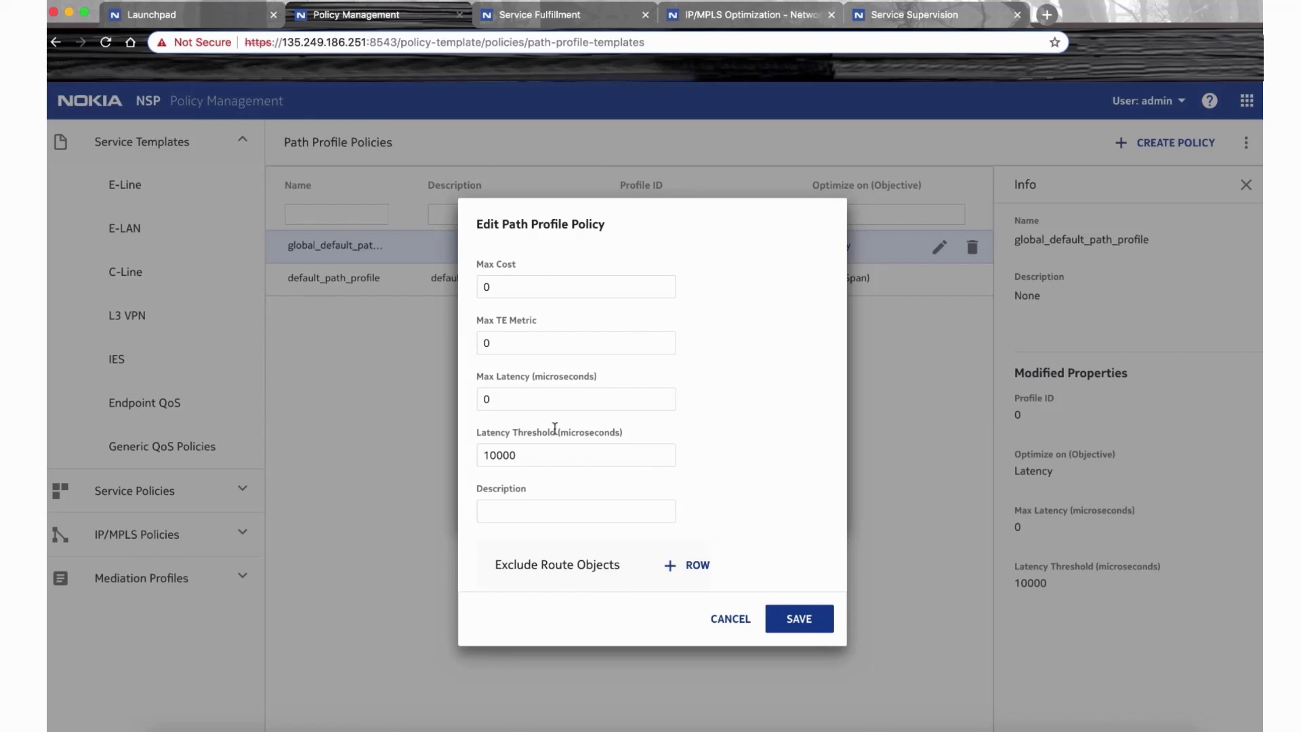
{"action": "left_click_drag", "start_coordinate": [521, 455], "coordinate": [472, 459]}
{"action": "key", "text": "End"}
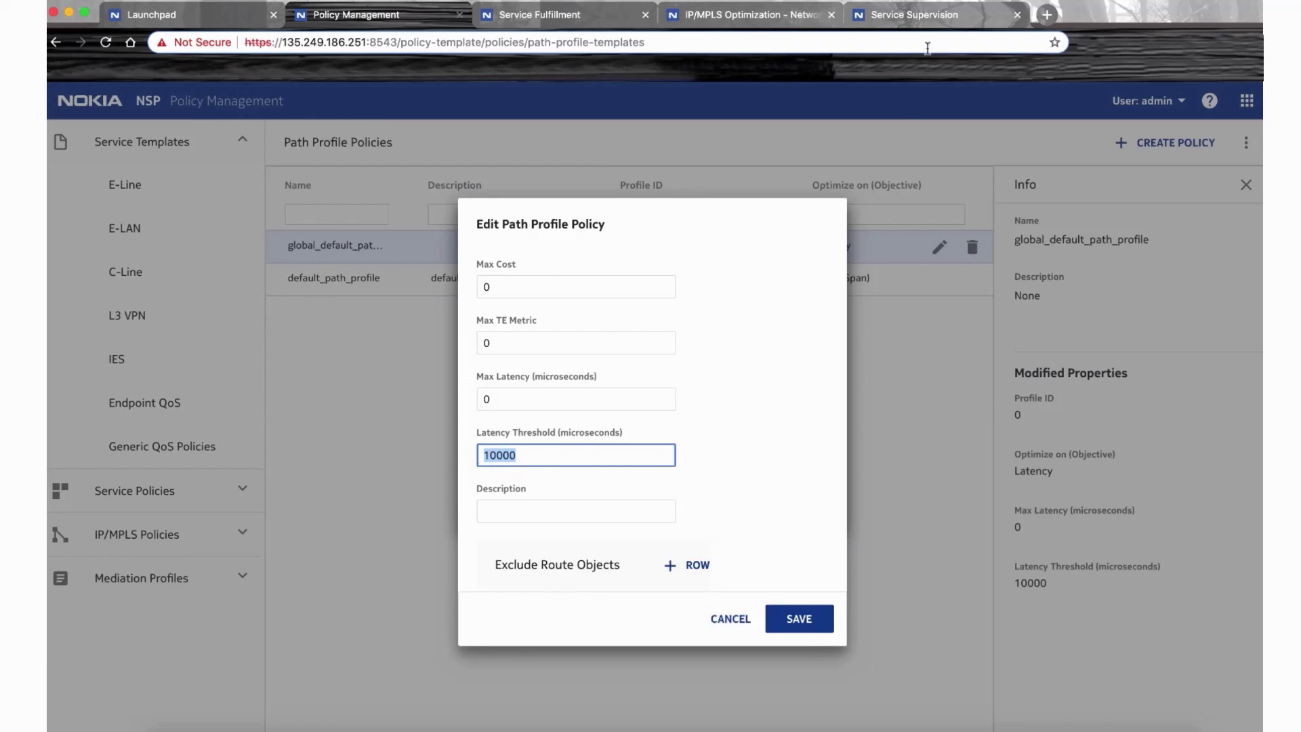
{"action": "left_click", "coordinate": [902, 17]}
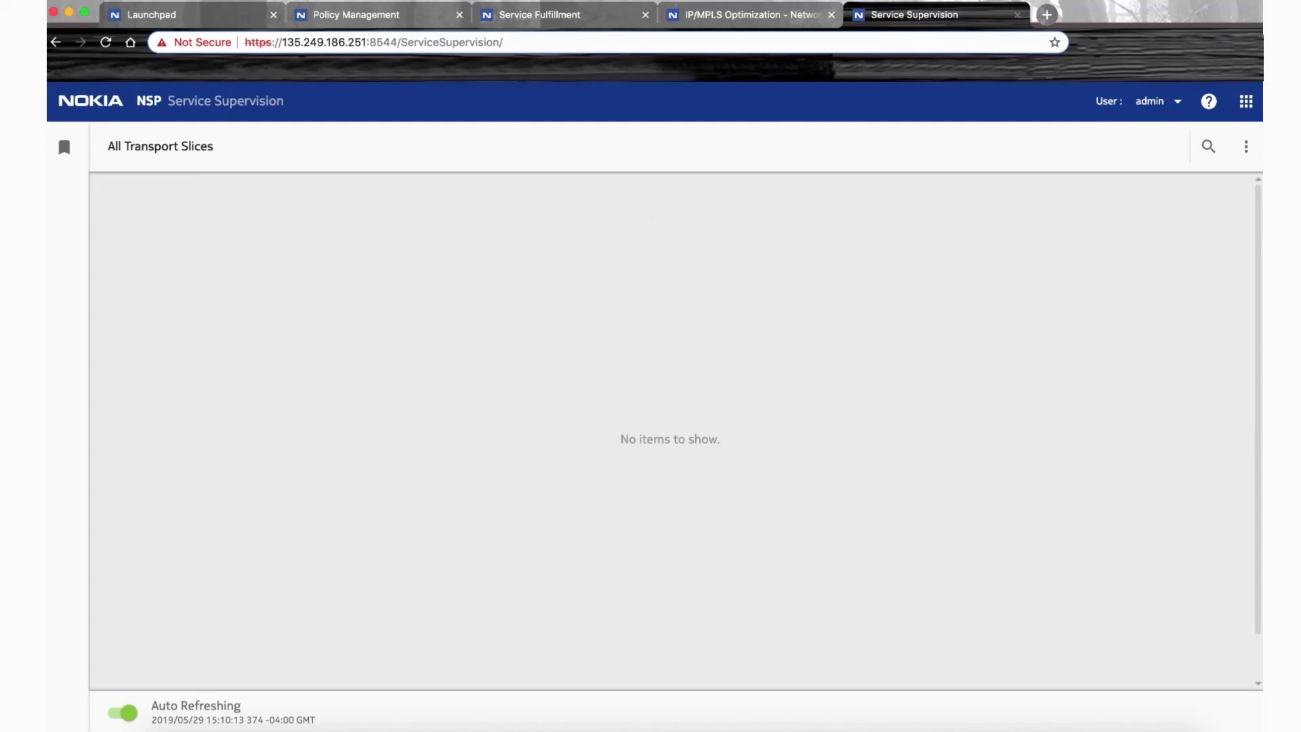
Switch to Postman and review the customer and network slice details in the CREATE TS HONDA RED+GREEN request body.
{"action": "left_click", "coordinate": [843, 727]}
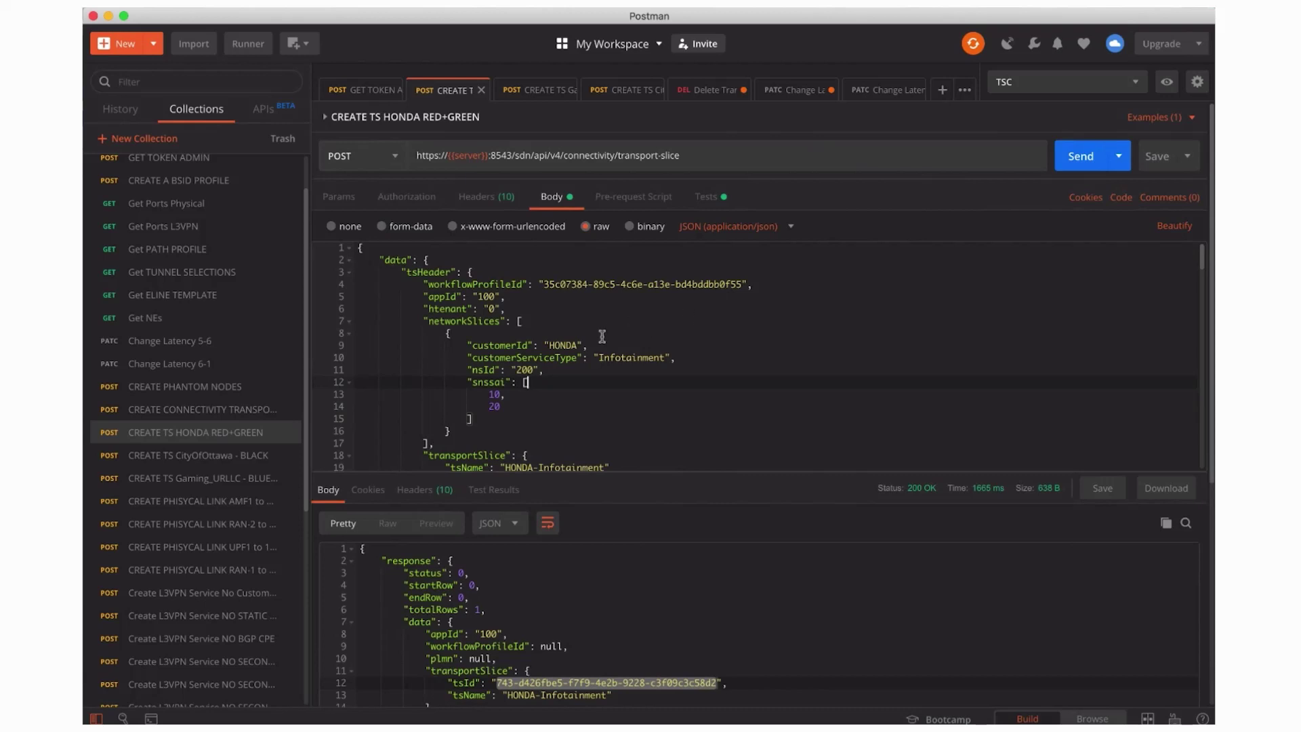
{"action": "left_click_drag", "start_coordinate": [501, 407], "coordinate": [465, 347]}
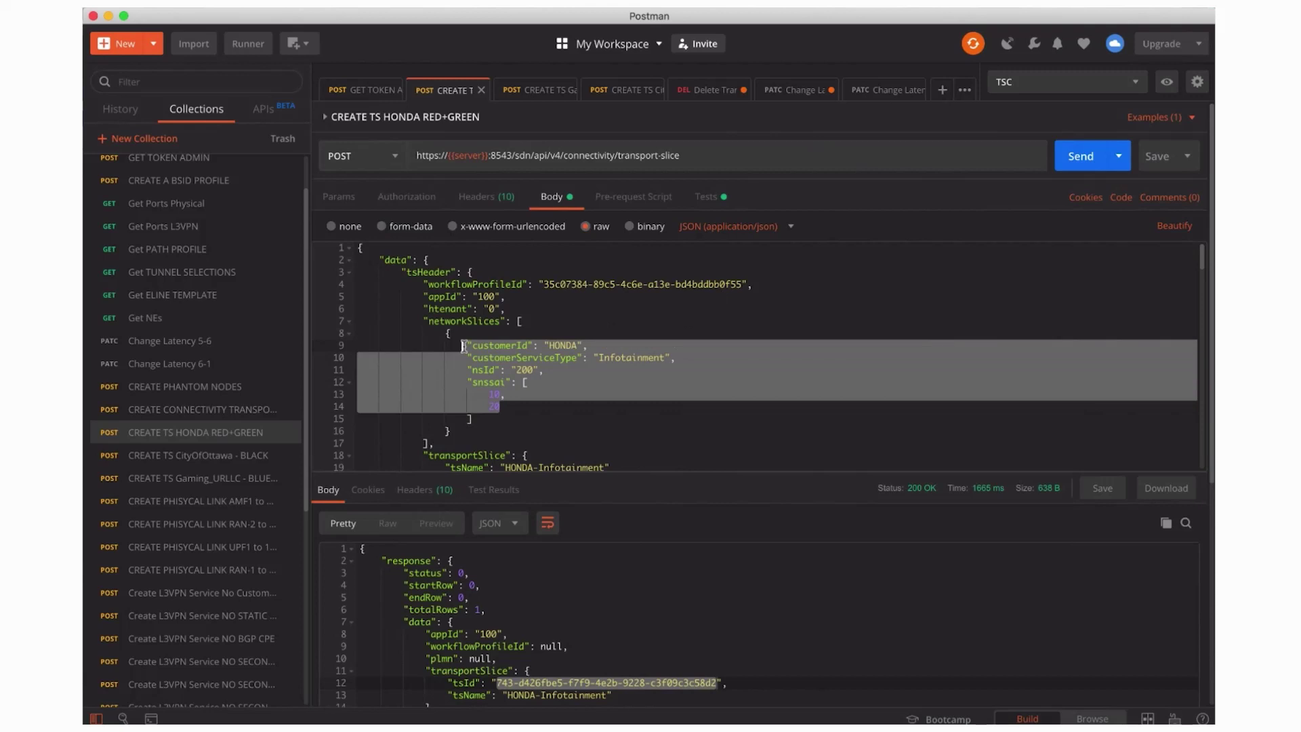
{"action": "scroll", "coordinate": [464, 346], "scroll_direction": "down", "scroll_amount": 6}
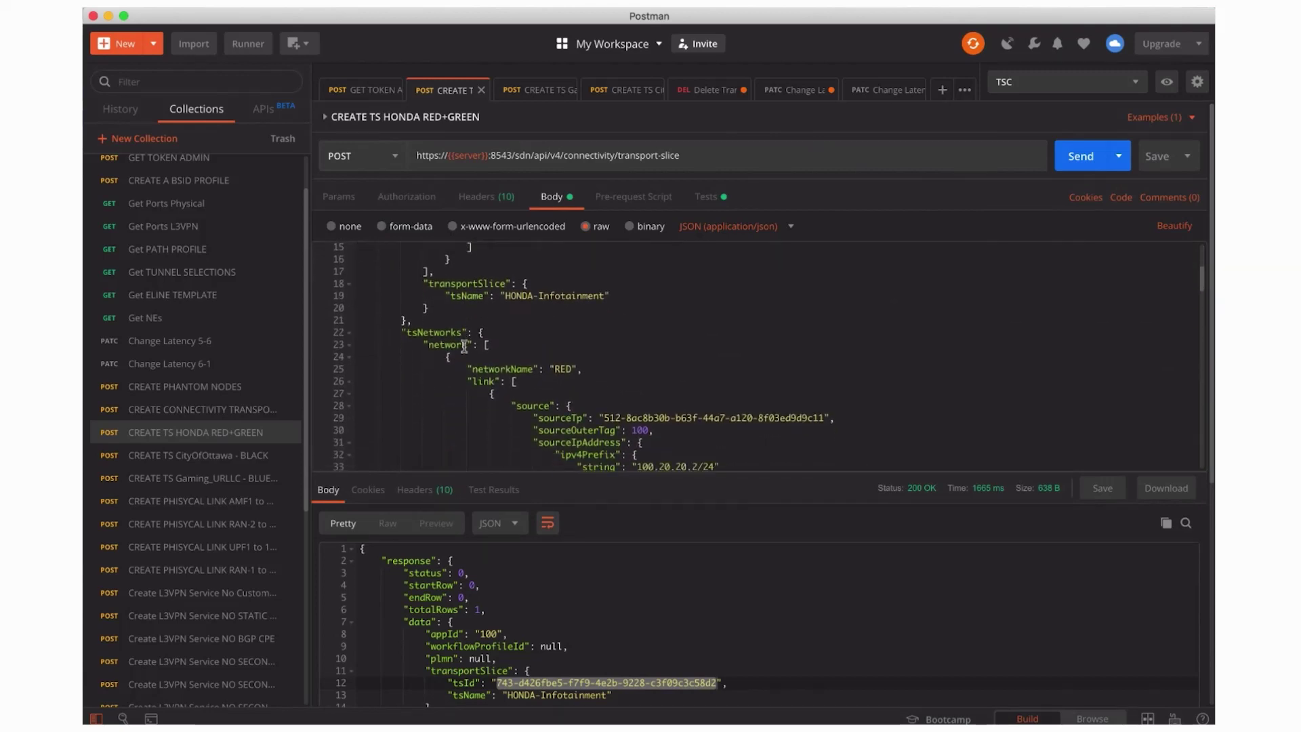
Examine the RED network in the request body: its name, source and destination IP addresses of both links, and SLA policy.
{"action": "left_click_drag", "start_coordinate": [583, 316], "coordinate": [467, 318]}
{"action": "scroll", "coordinate": [467, 317], "scroll_direction": "down", "scroll_amount": 4}
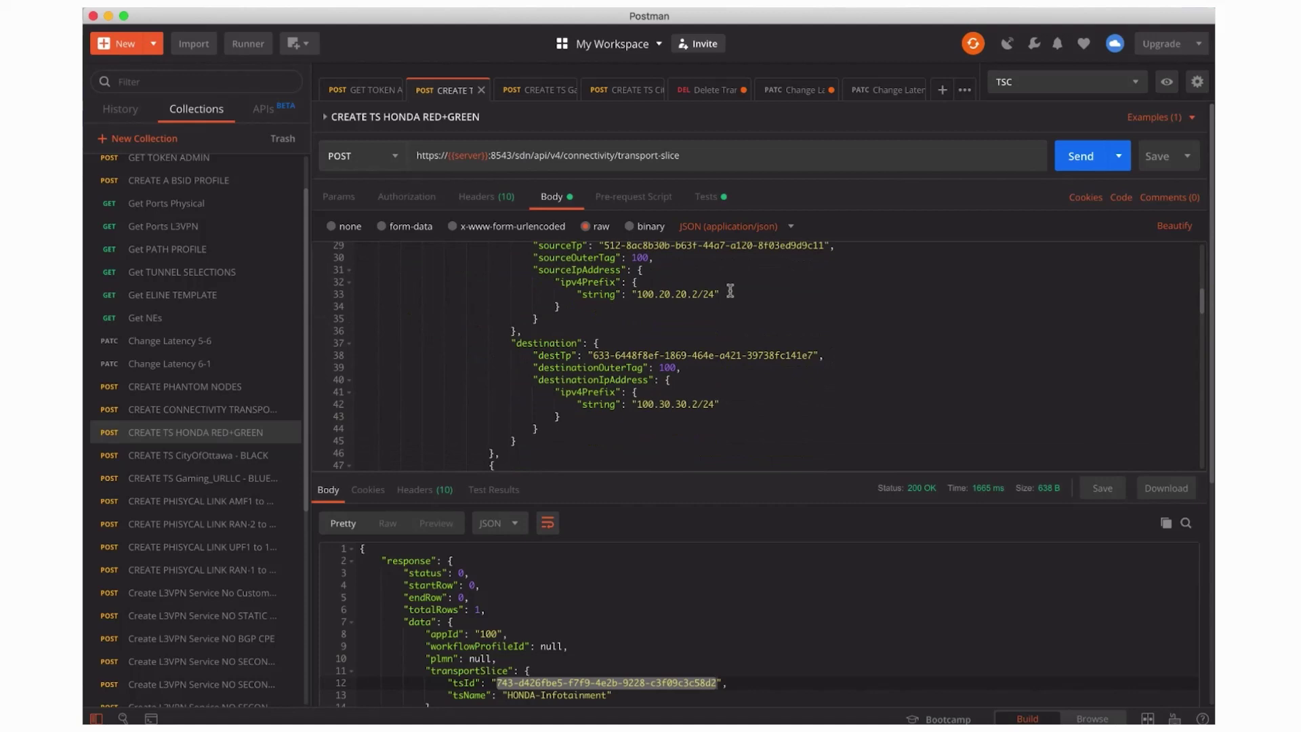
{"action": "left_click_drag", "start_coordinate": [720, 294], "coordinate": [631, 294]}
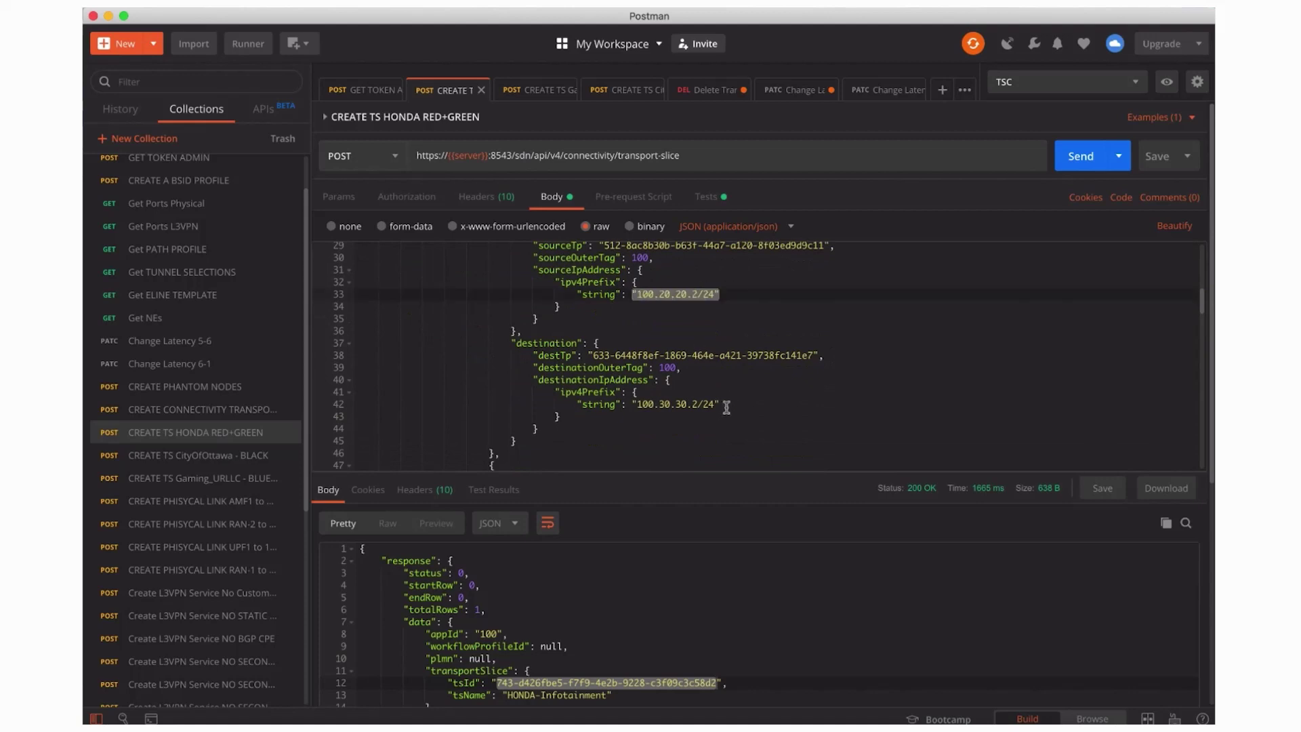
{"action": "left_click_drag", "start_coordinate": [719, 404], "coordinate": [634, 405]}
{"action": "scroll", "coordinate": [634, 406], "scroll_direction": "down", "scroll_amount": 6}
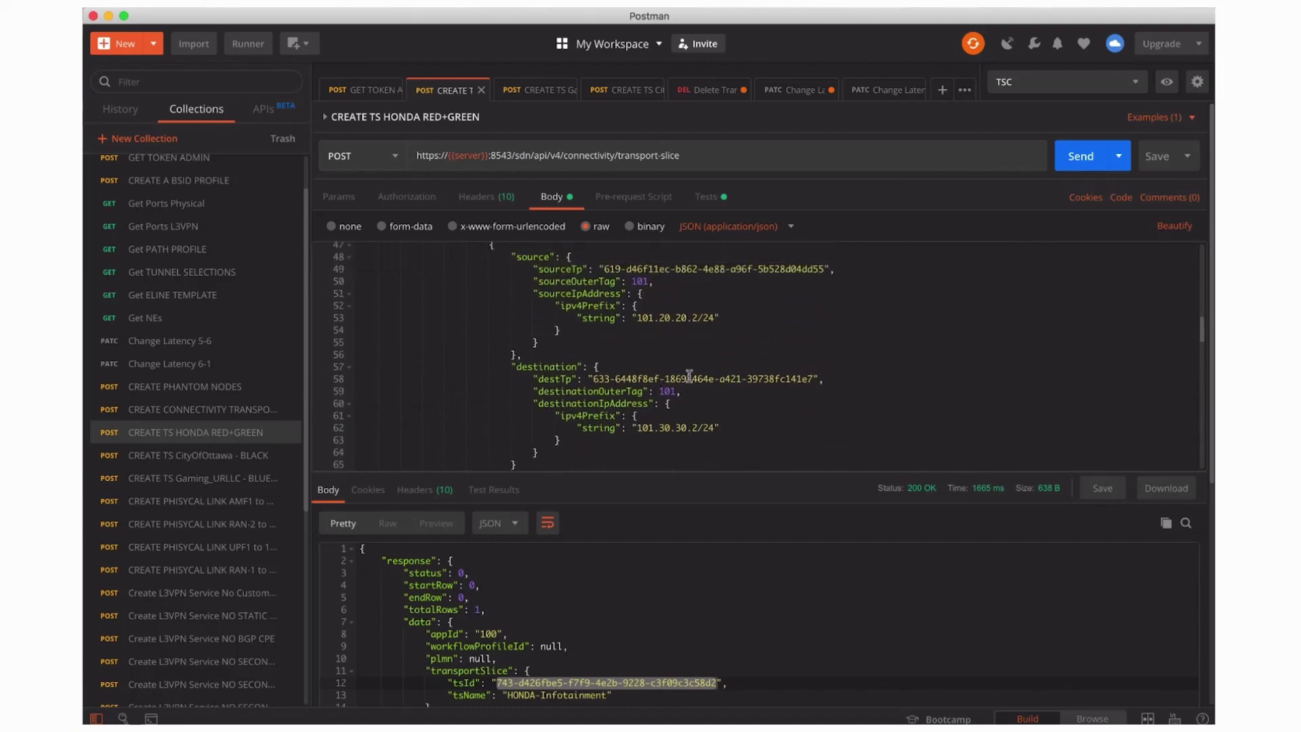
{"action": "left_click_drag", "start_coordinate": [721, 318], "coordinate": [617, 319]}
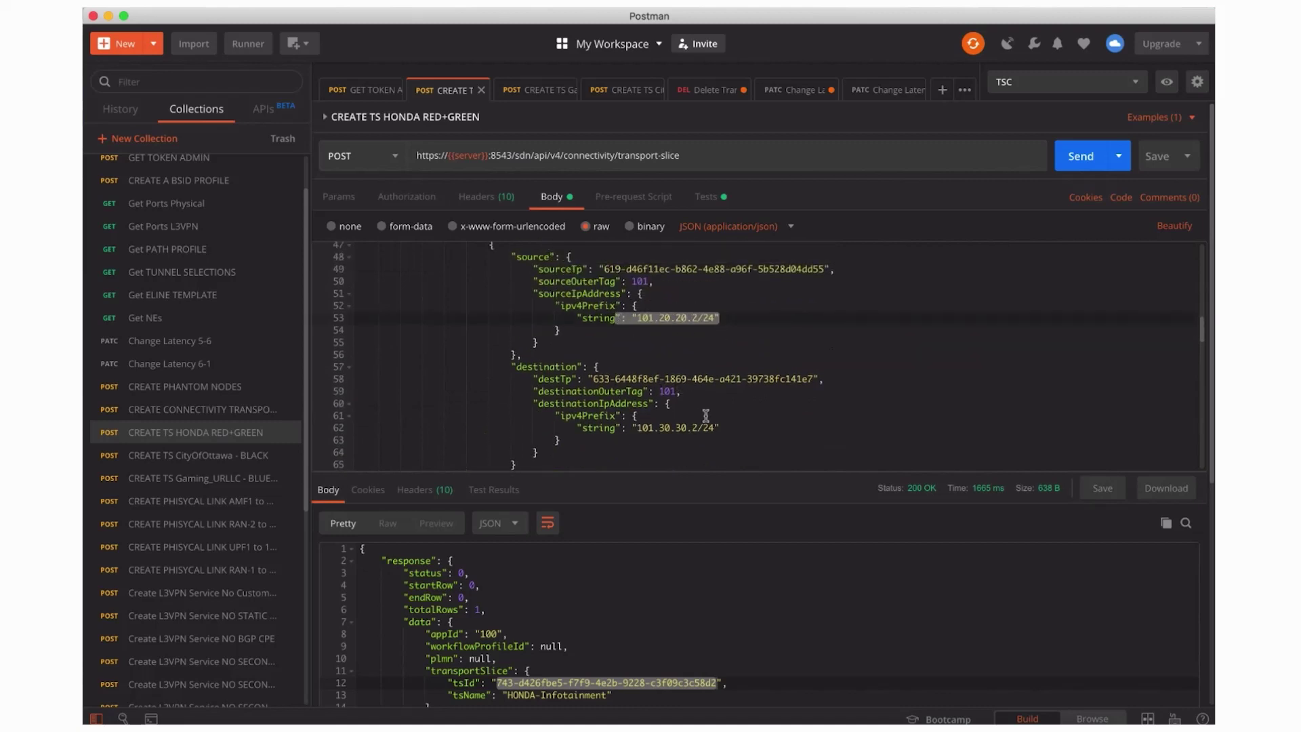
{"action": "left_click_drag", "start_coordinate": [720, 428], "coordinate": [625, 429]}
{"action": "scroll", "coordinate": [631, 428], "scroll_direction": "down", "scroll_amount": 5}
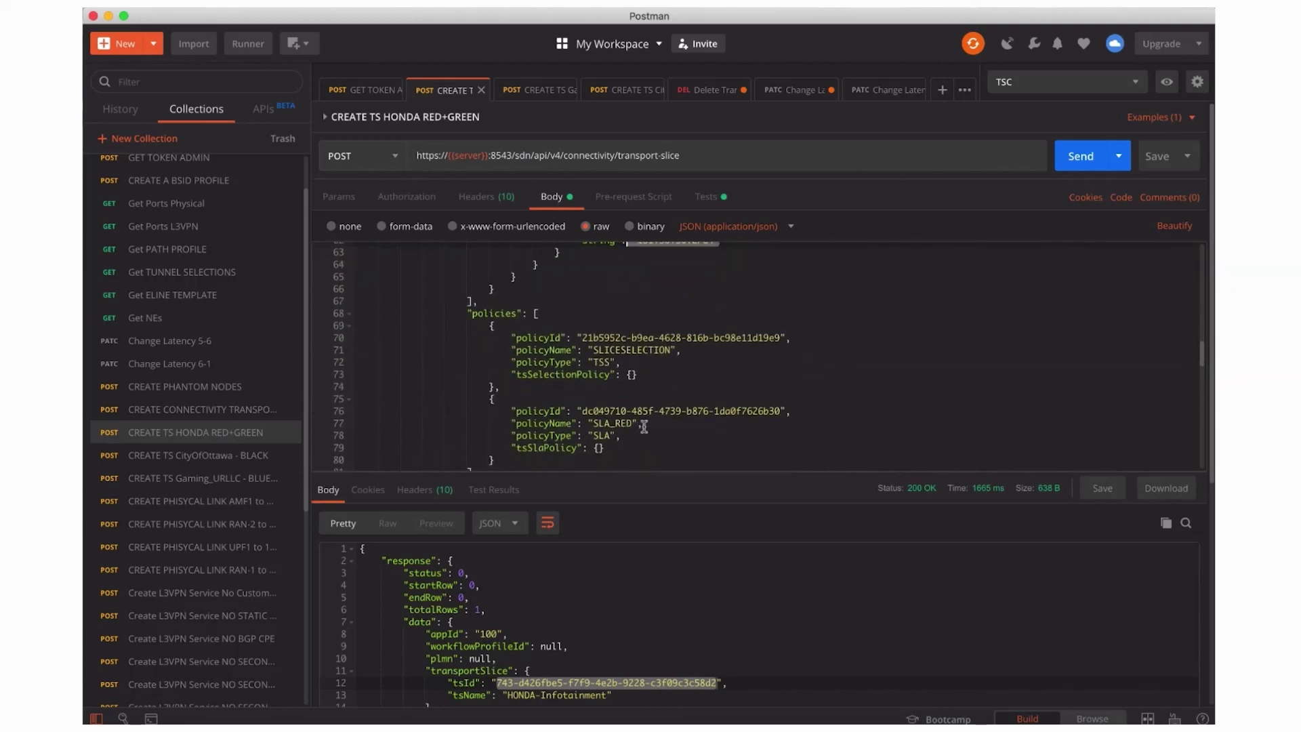
{"action": "left_click_drag", "start_coordinate": [643, 425], "coordinate": [578, 425]}
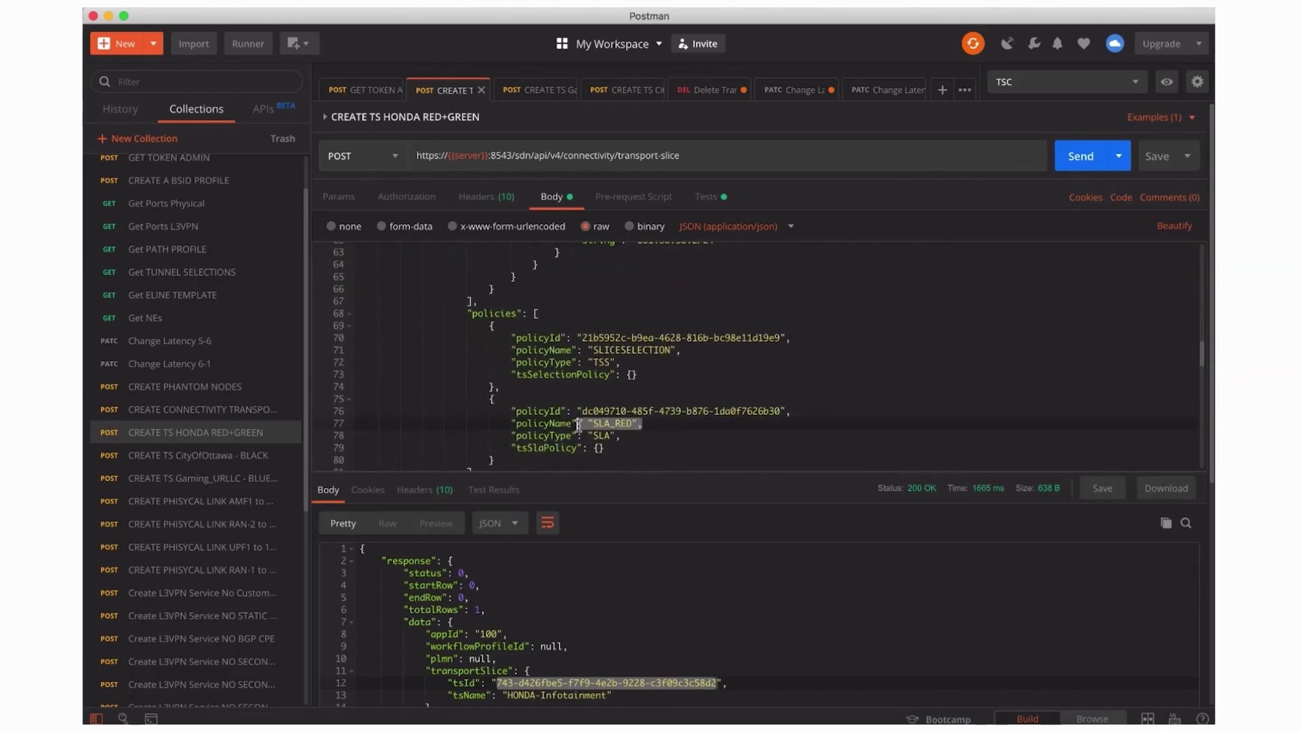
Examine the GREEN network in the request body: its name, source and destination IP addresses of both links, and SLA policy.
{"action": "scroll", "coordinate": [578, 425], "scroll_direction": "down", "scroll_amount": 3}
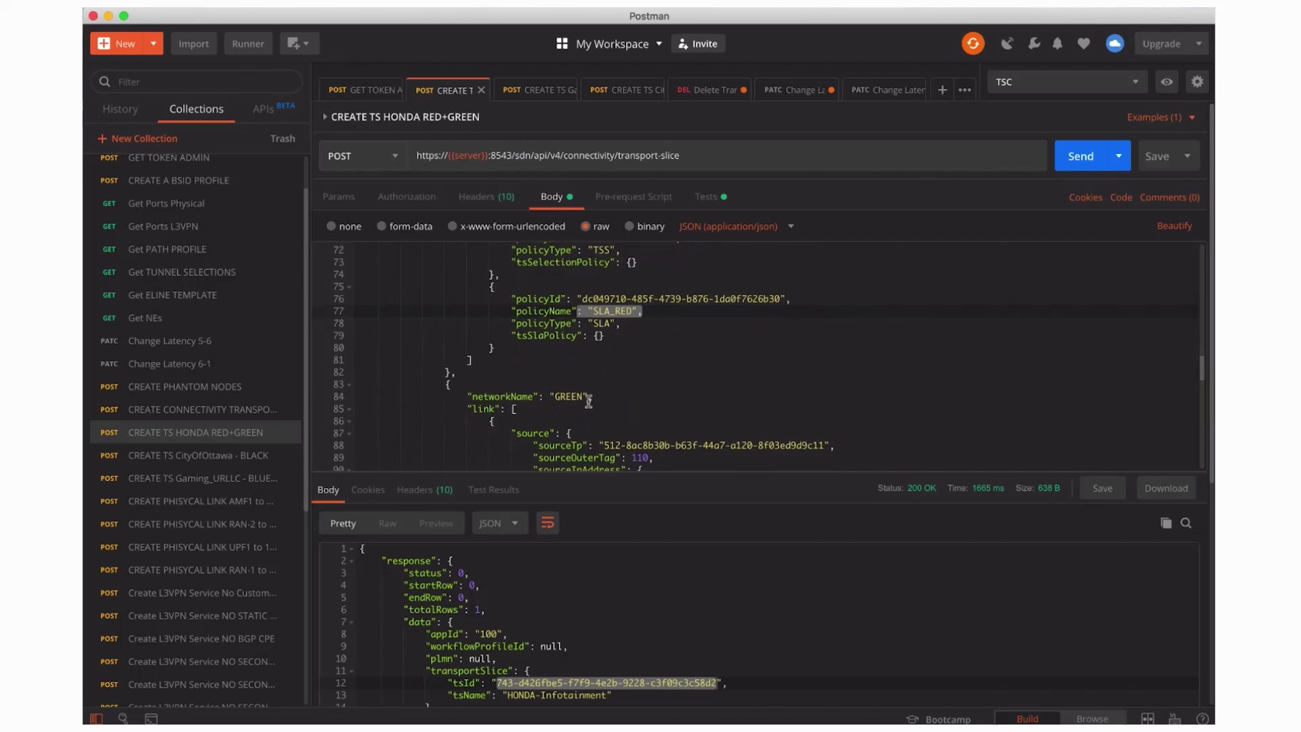
{"action": "left_click", "coordinate": [590, 396]}
{"action": "left_click_drag", "start_coordinate": [591, 396], "coordinate": [511, 396]}
{"action": "scroll", "coordinate": [512, 396], "scroll_direction": "down", "scroll_amount": 5}
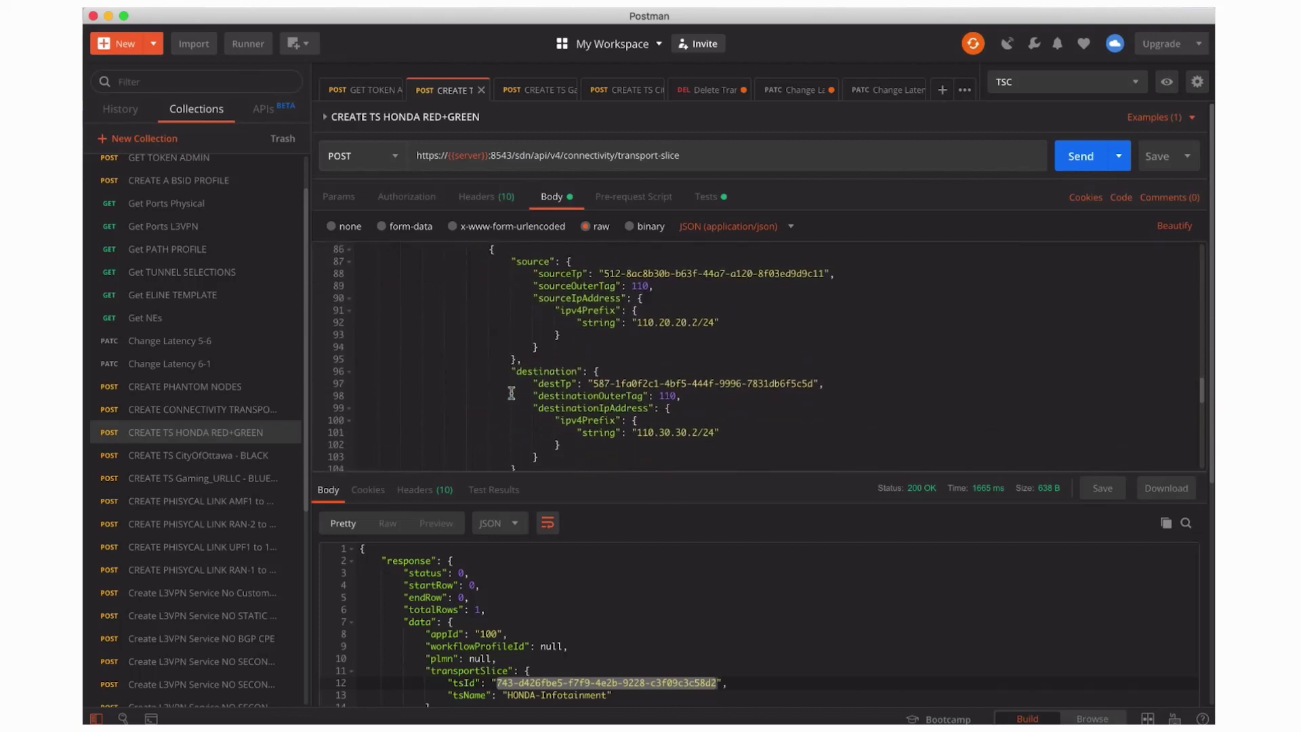
{"action": "left_click_drag", "start_coordinate": [730, 319], "coordinate": [605, 320]}
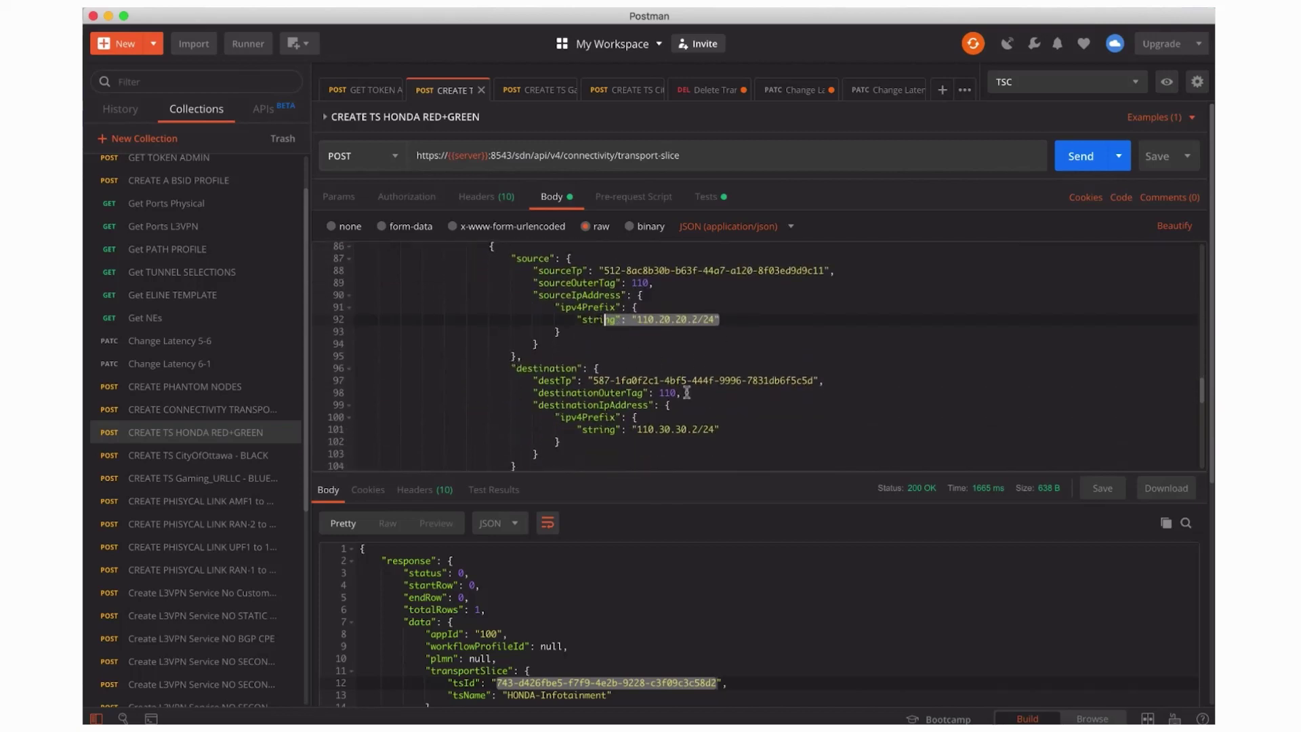
{"action": "left_click_drag", "start_coordinate": [721, 429], "coordinate": [631, 429]}
{"action": "scroll", "coordinate": [631, 425], "scroll_direction": "down", "scroll_amount": 4}
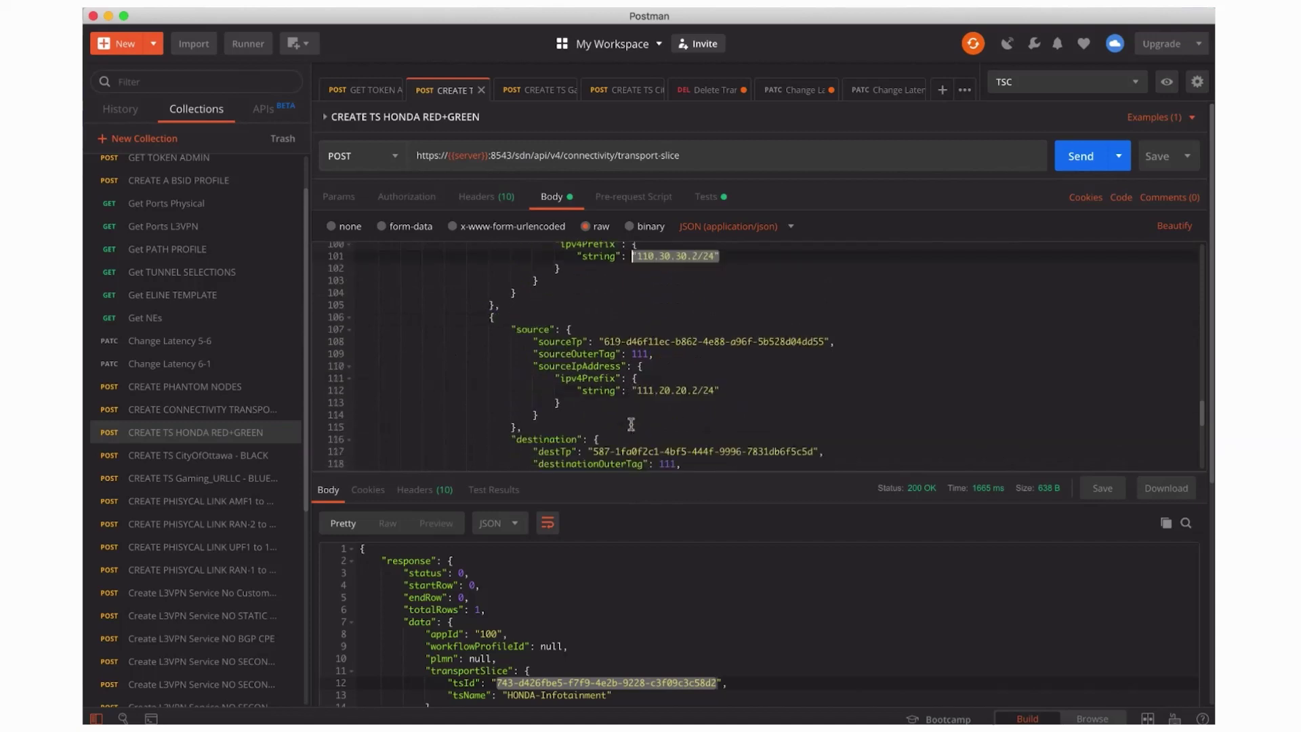
{"action": "left_click_drag", "start_coordinate": [724, 304], "coordinate": [626, 305]}
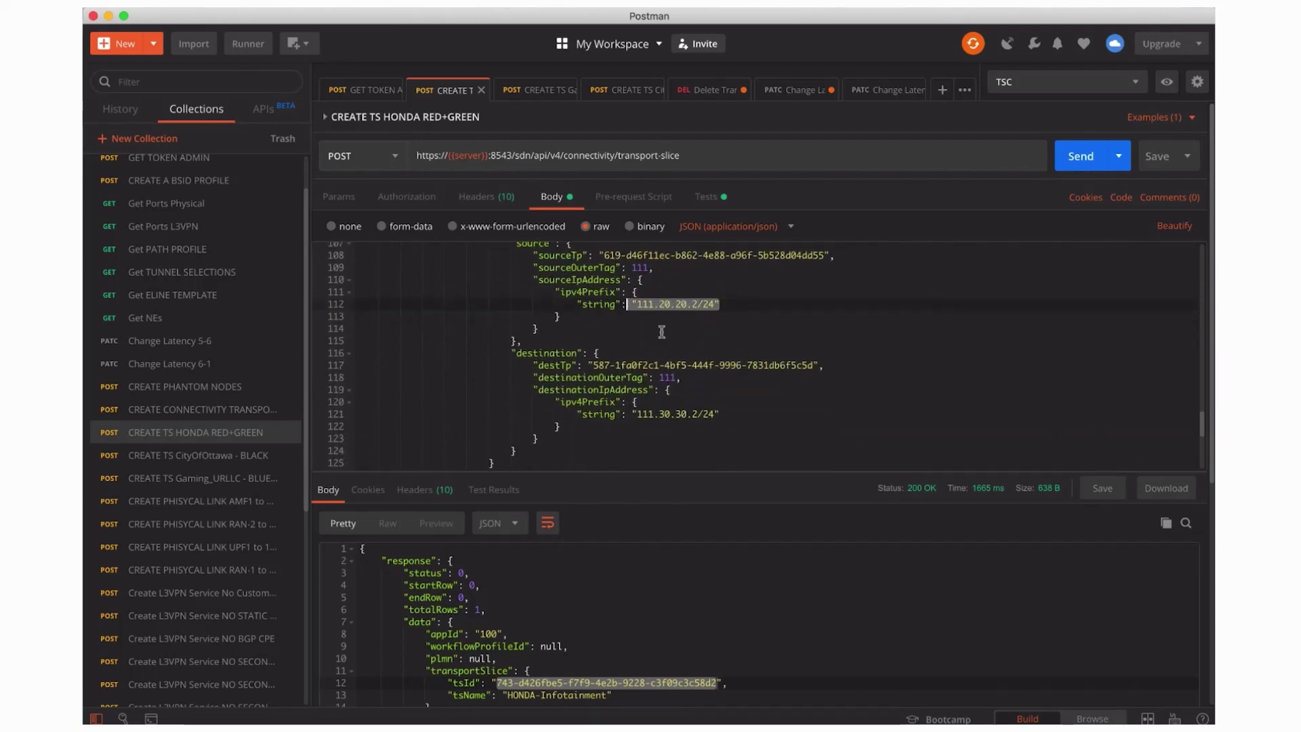
{"action": "left_click_drag", "start_coordinate": [724, 416], "coordinate": [589, 394]}
{"action": "scroll", "coordinate": [633, 381], "scroll_direction": "down", "scroll_amount": 4}
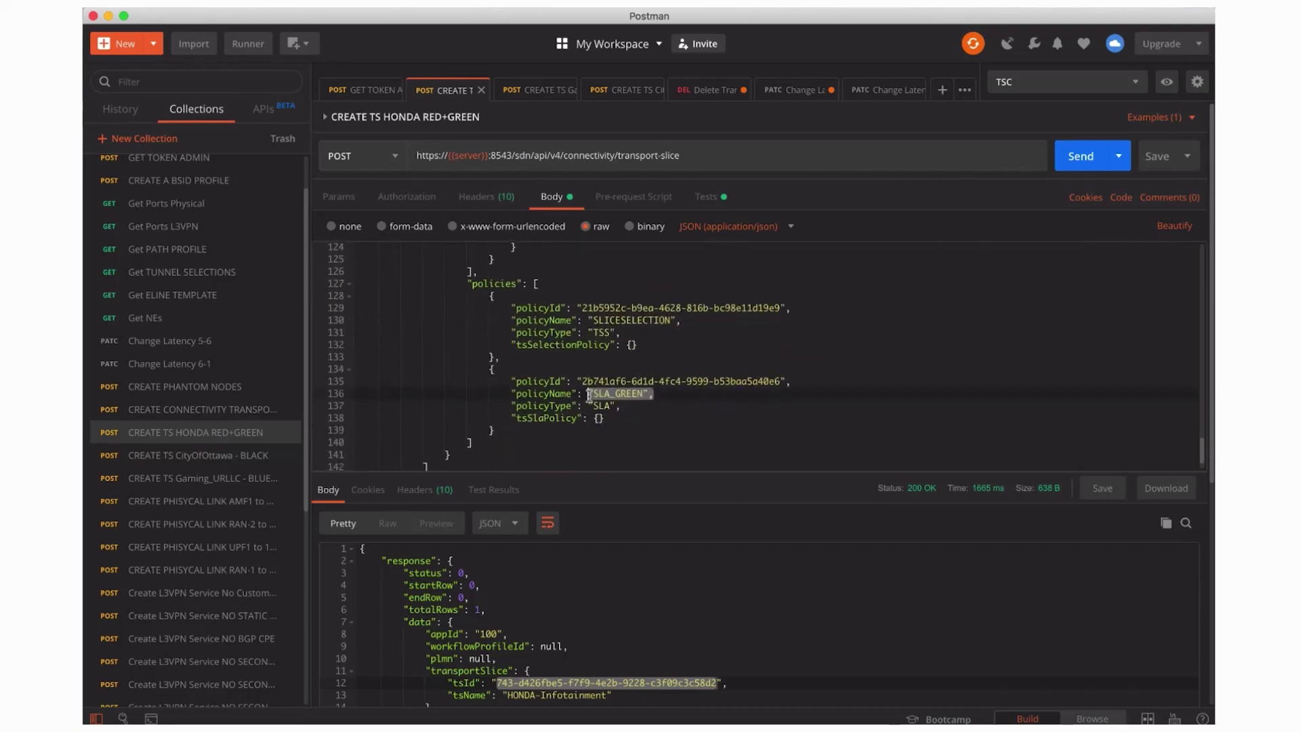
Try to submit the CREATE TS HONDA RED+GREEN request and obtain a fresh admin token with the GET TOKEN ADMIN request.
{"action": "left_click", "coordinate": [1081, 158]}
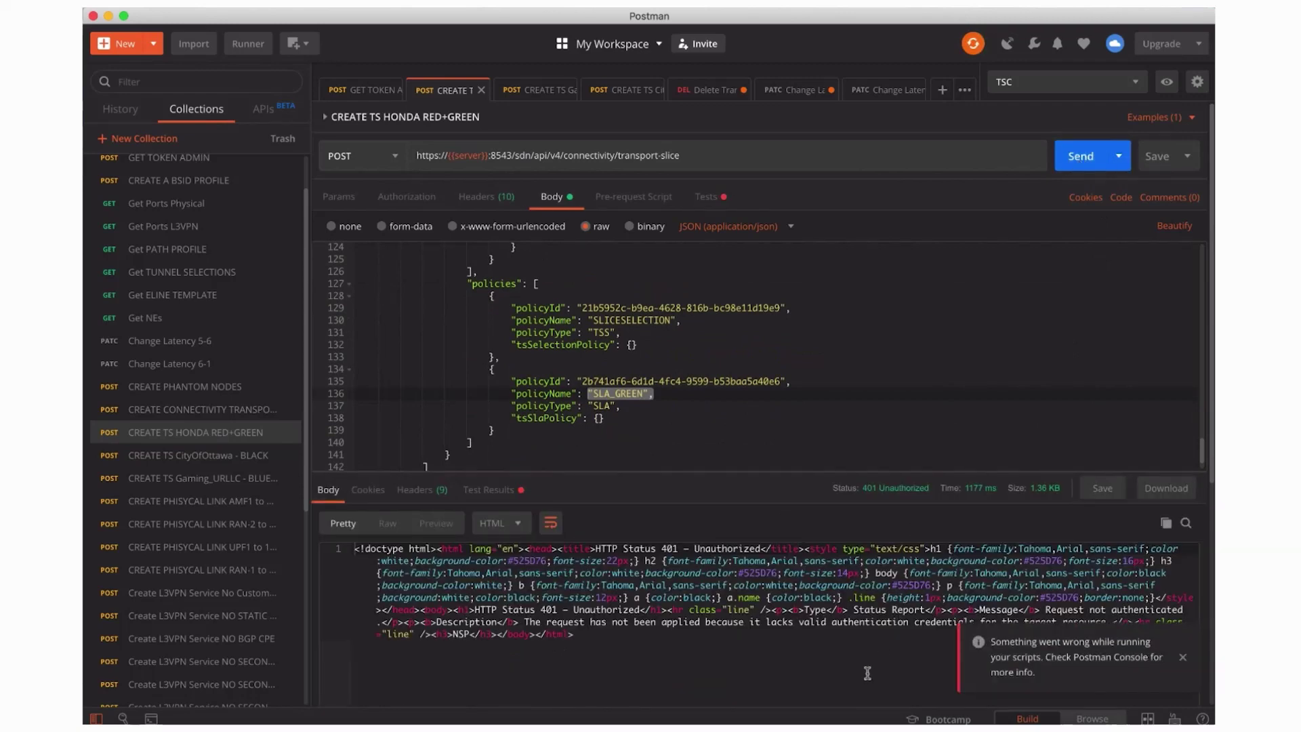
{"action": "left_click", "coordinate": [366, 90]}
{"action": "left_click", "coordinate": [1085, 155]}
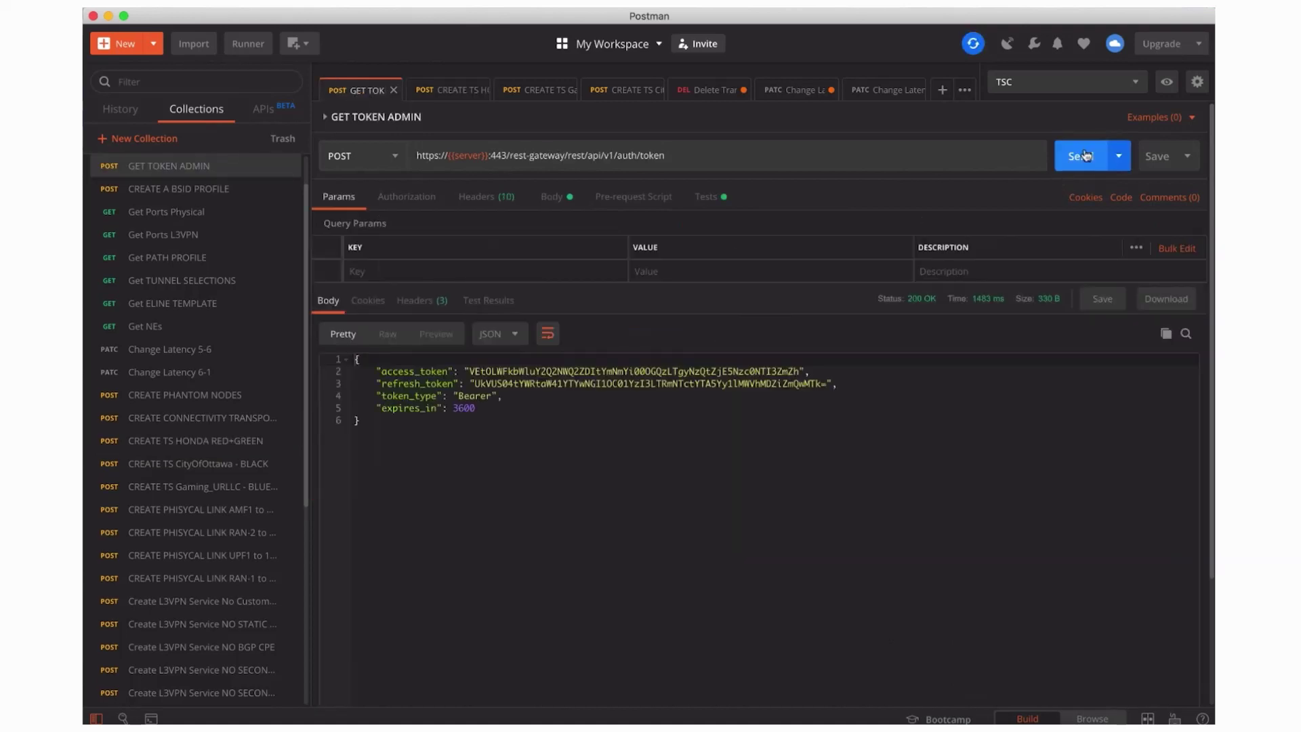
Resend the CREATE TS HONDA RED+GREEN request to create the HONDA-Infotainment transport slice.
{"action": "left_click", "coordinate": [459, 90]}
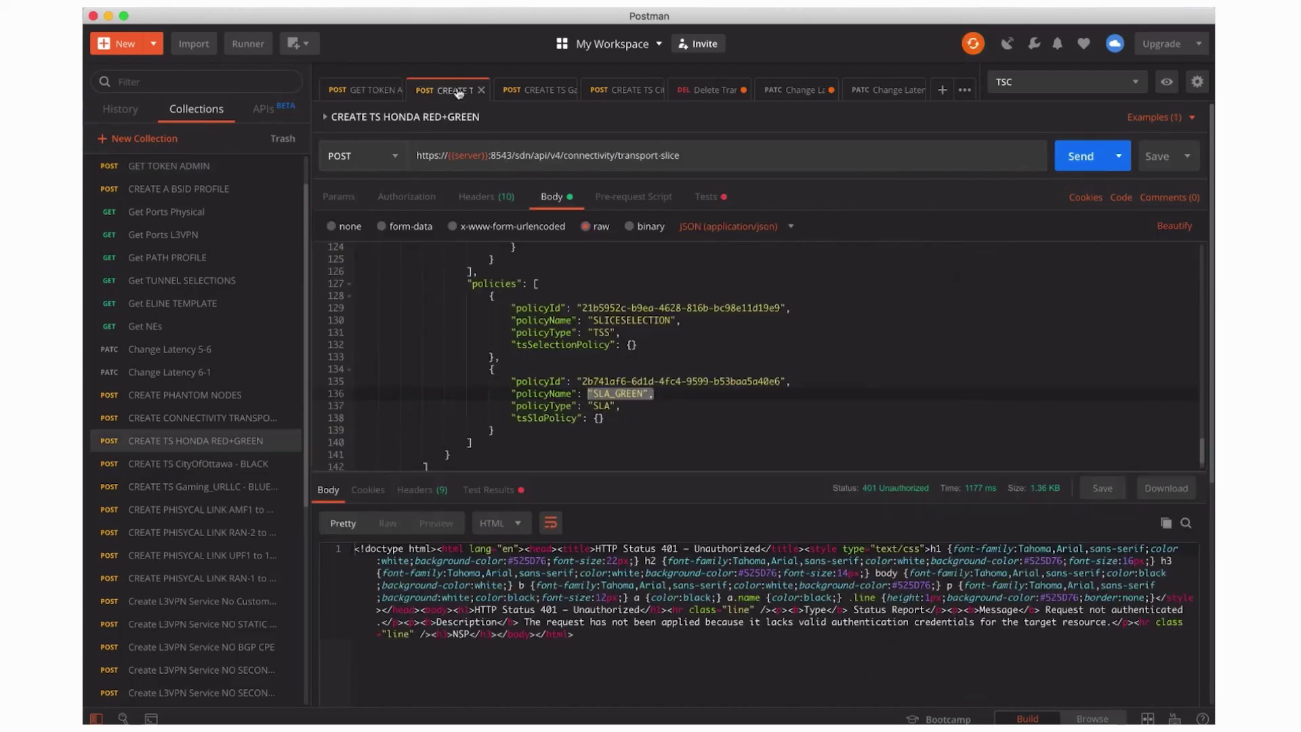
{"action": "left_click", "coordinate": [1082, 156]}
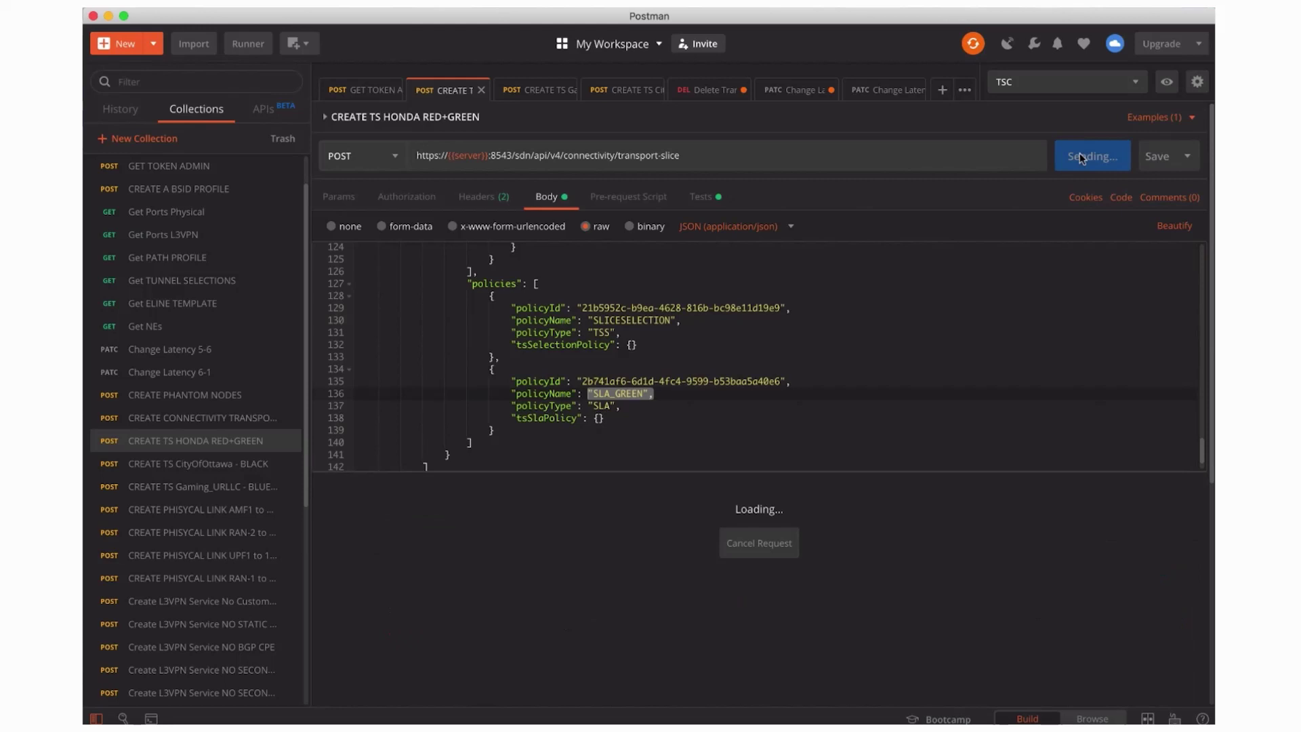
{"action": "scroll", "coordinate": [917, 597], "scroll_direction": "down", "scroll_amount": 4}
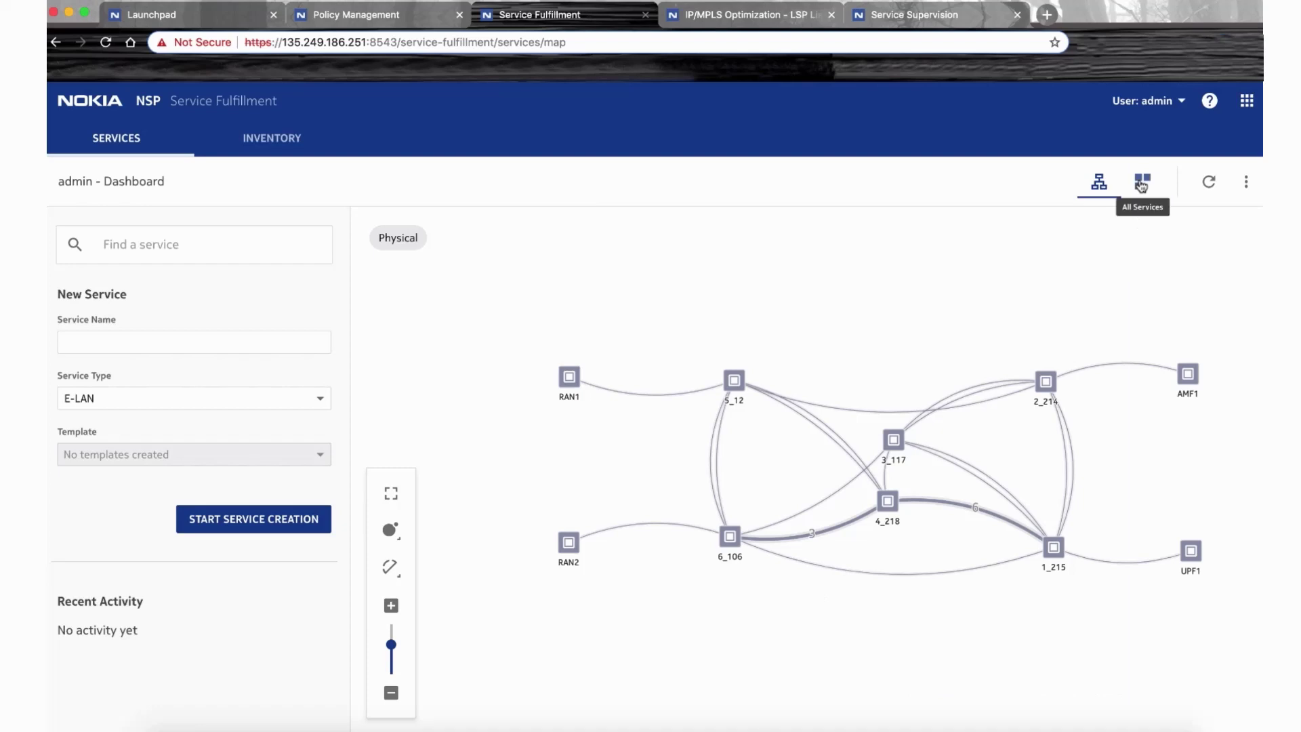
List all services in Service Fulfillment and check the service type and autobind type of HONDA-Infotainment_GREEN.
{"action": "left_click", "coordinate": [1142, 185]}
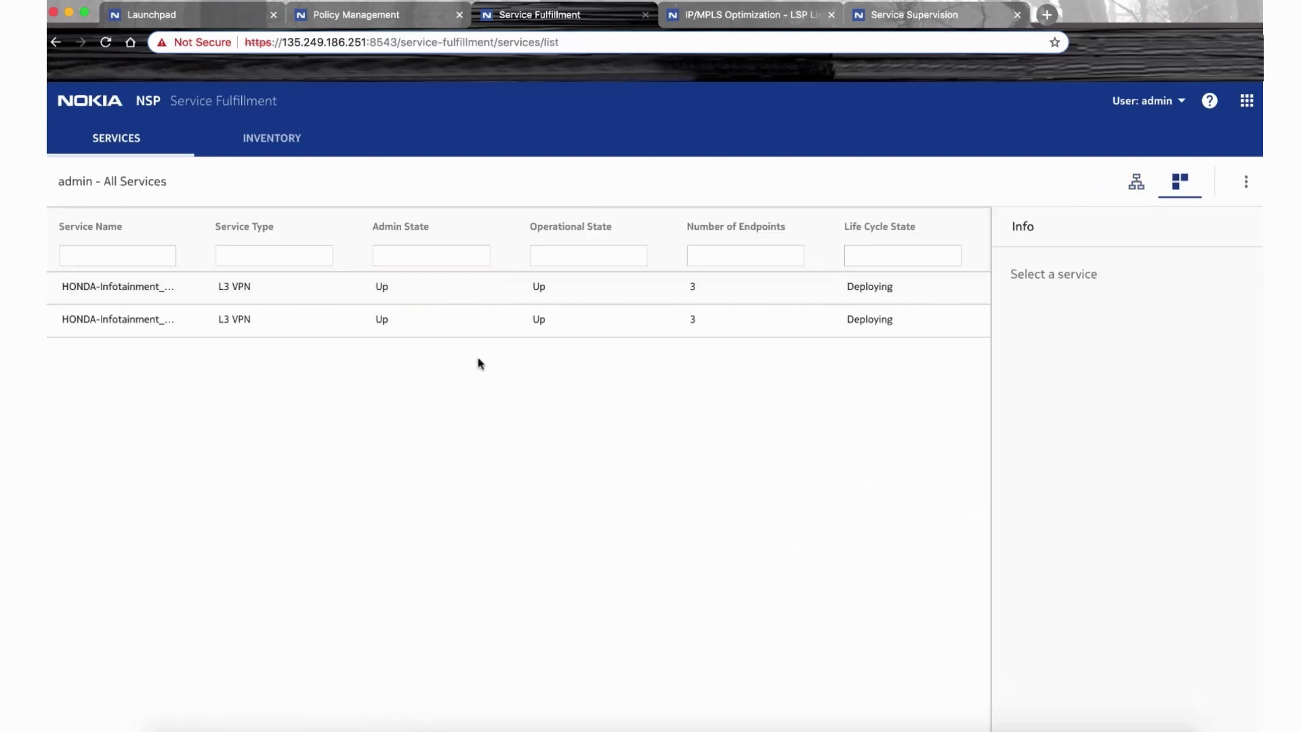
{"action": "left_click", "coordinate": [198, 299]}
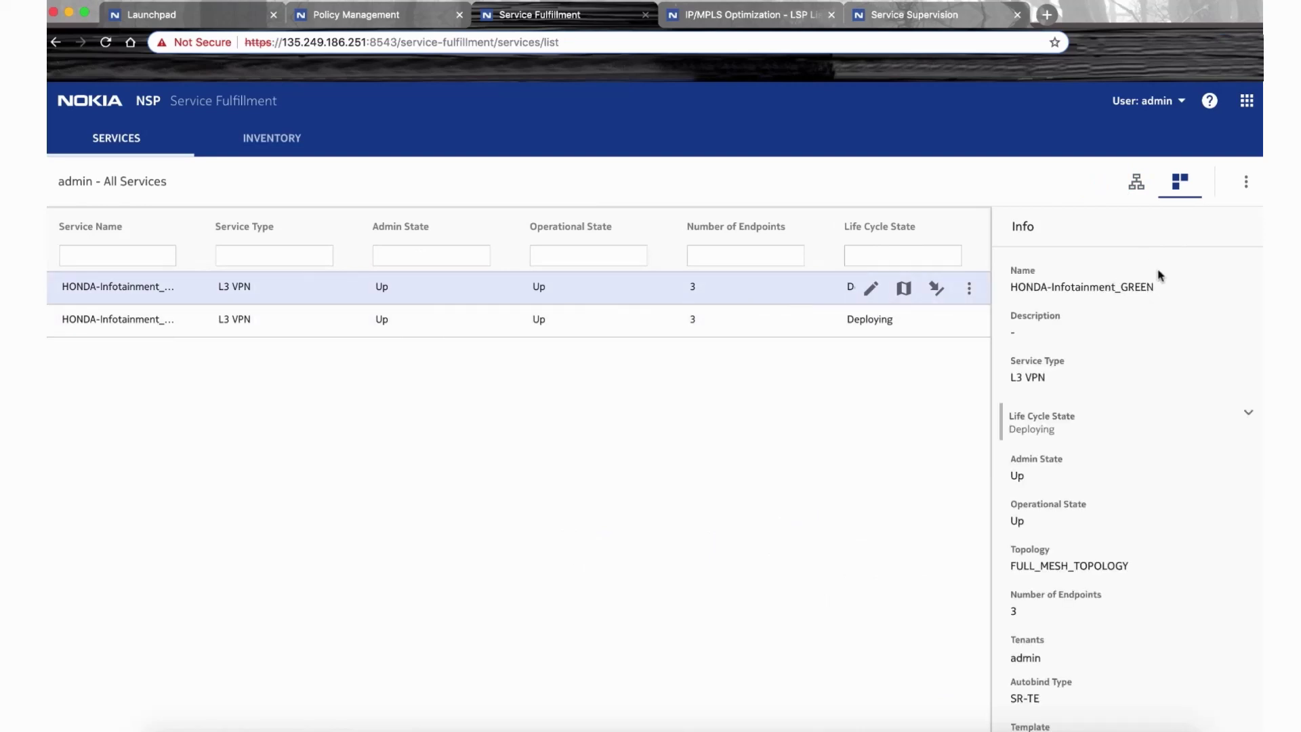
{"action": "left_click_drag", "start_coordinate": [1050, 375], "coordinate": [998, 375]}
{"action": "scroll", "coordinate": [1122, 466], "scroll_direction": "down", "scroll_amount": 1}
{"action": "scroll", "coordinate": [1122, 466], "scroll_direction": "down", "scroll_amount": 5}
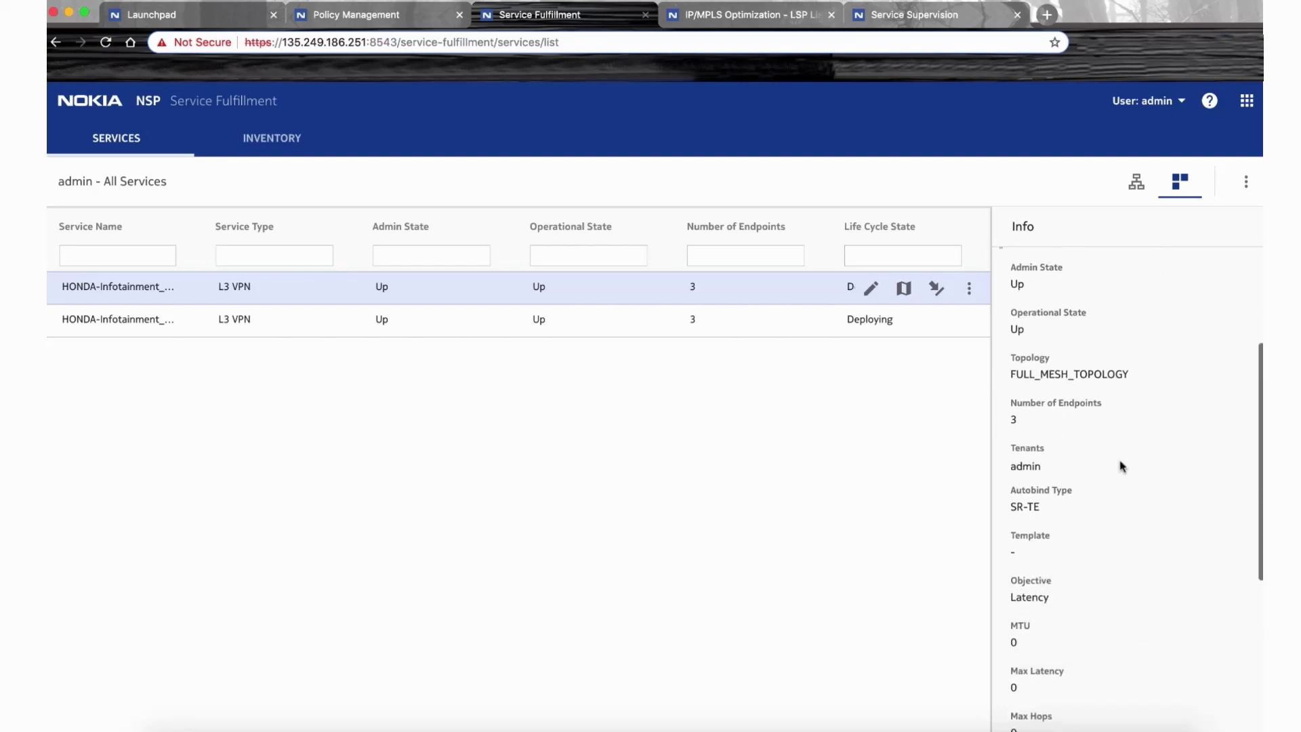
{"action": "left_click_drag", "start_coordinate": [1052, 506], "coordinate": [988, 510]}
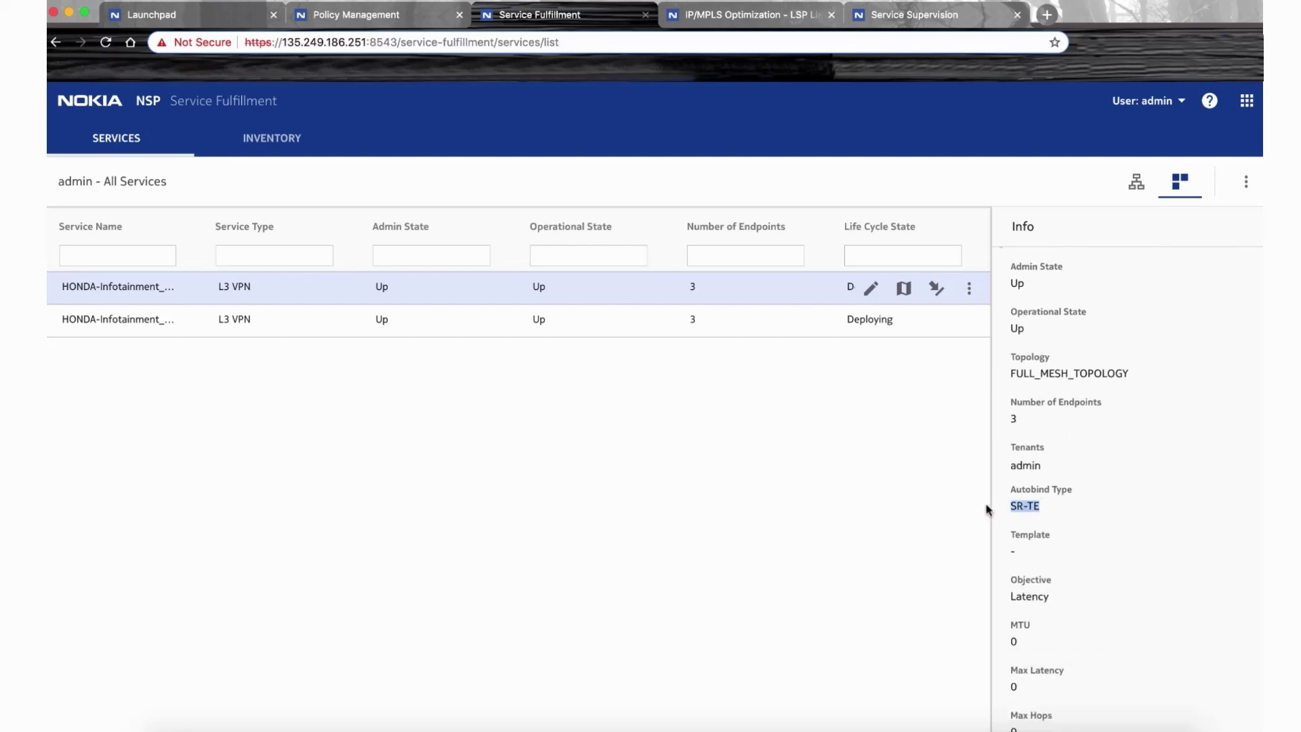
Check the name, service type and autobind type of the HONDA-Infotainment_RED service.
{"action": "left_click", "coordinate": [466, 322]}
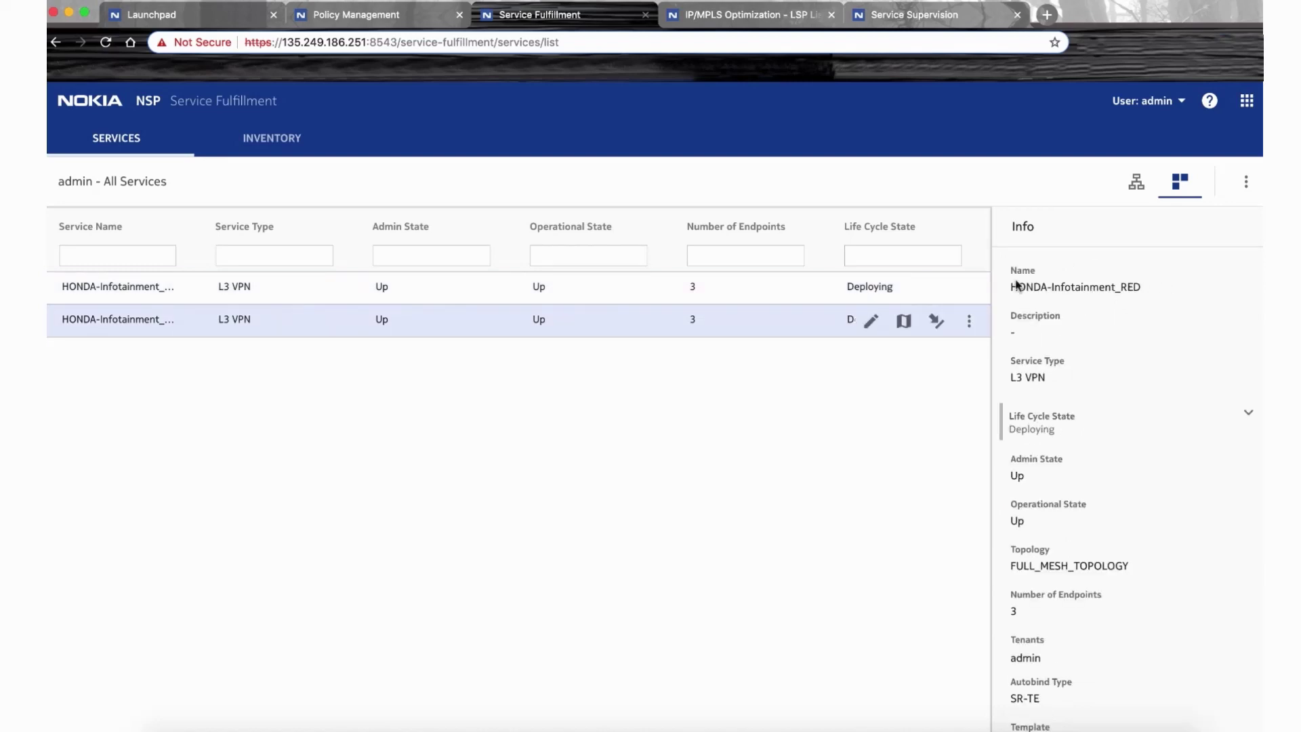
{"action": "left_click_drag", "start_coordinate": [1013, 291], "coordinate": [1161, 290]}
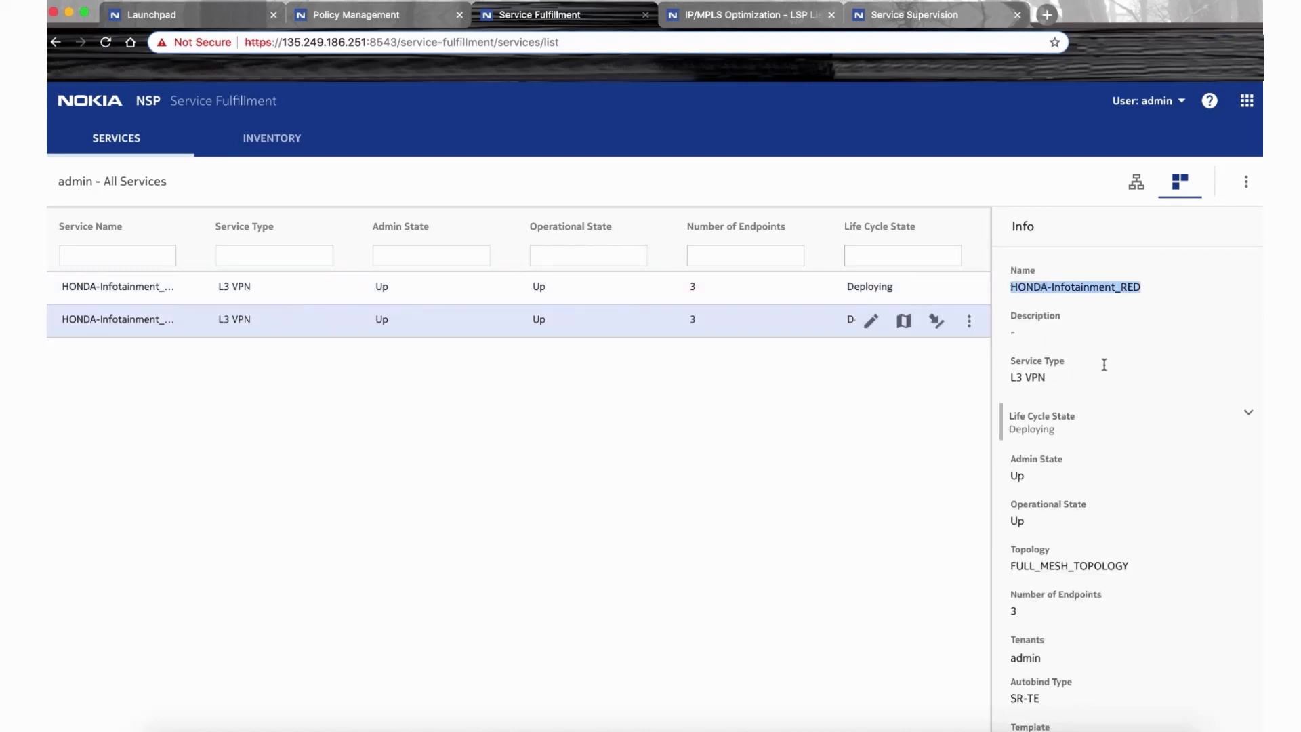
{"action": "left_click_drag", "start_coordinate": [1054, 380], "coordinate": [984, 377]}
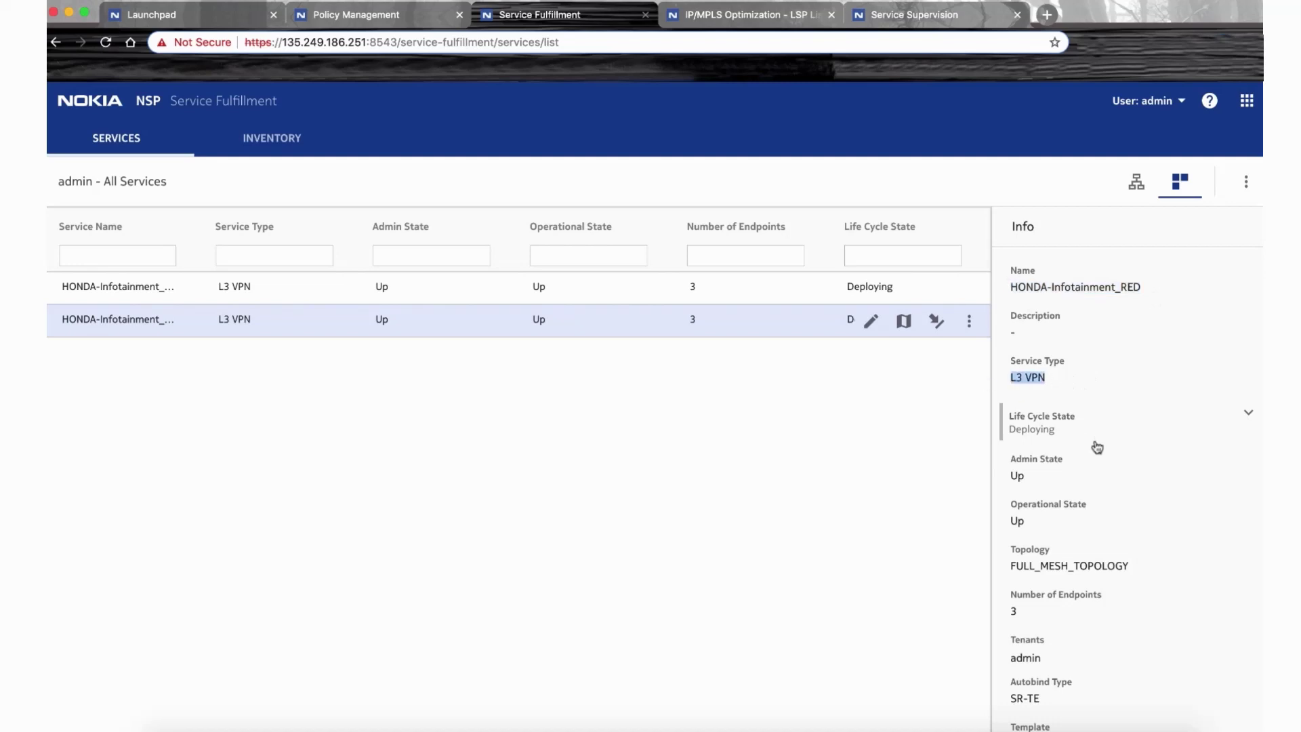
{"action": "scroll", "coordinate": [1096, 441], "scroll_direction": "down", "scroll_amount": 3}
{"action": "left_click_drag", "start_coordinate": [1044, 554], "coordinate": [997, 560]}
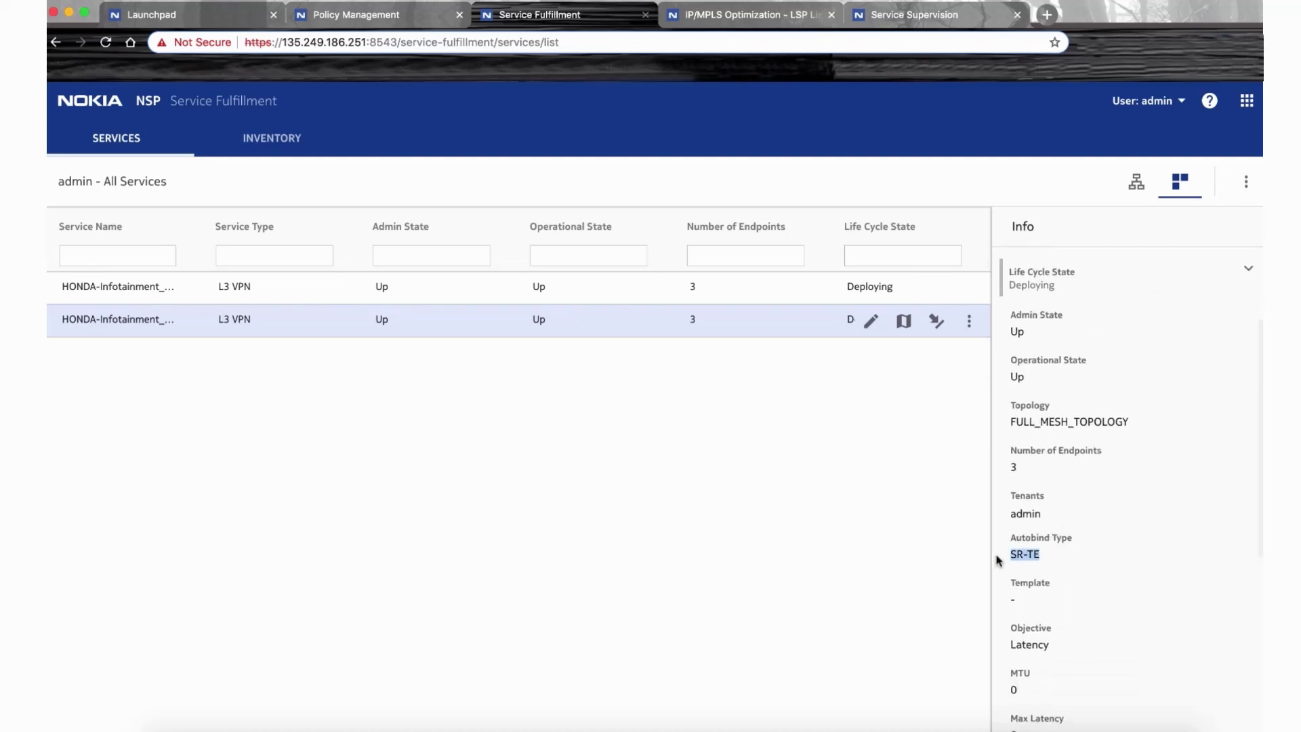
{"action": "left_click", "coordinate": [726, 17]}
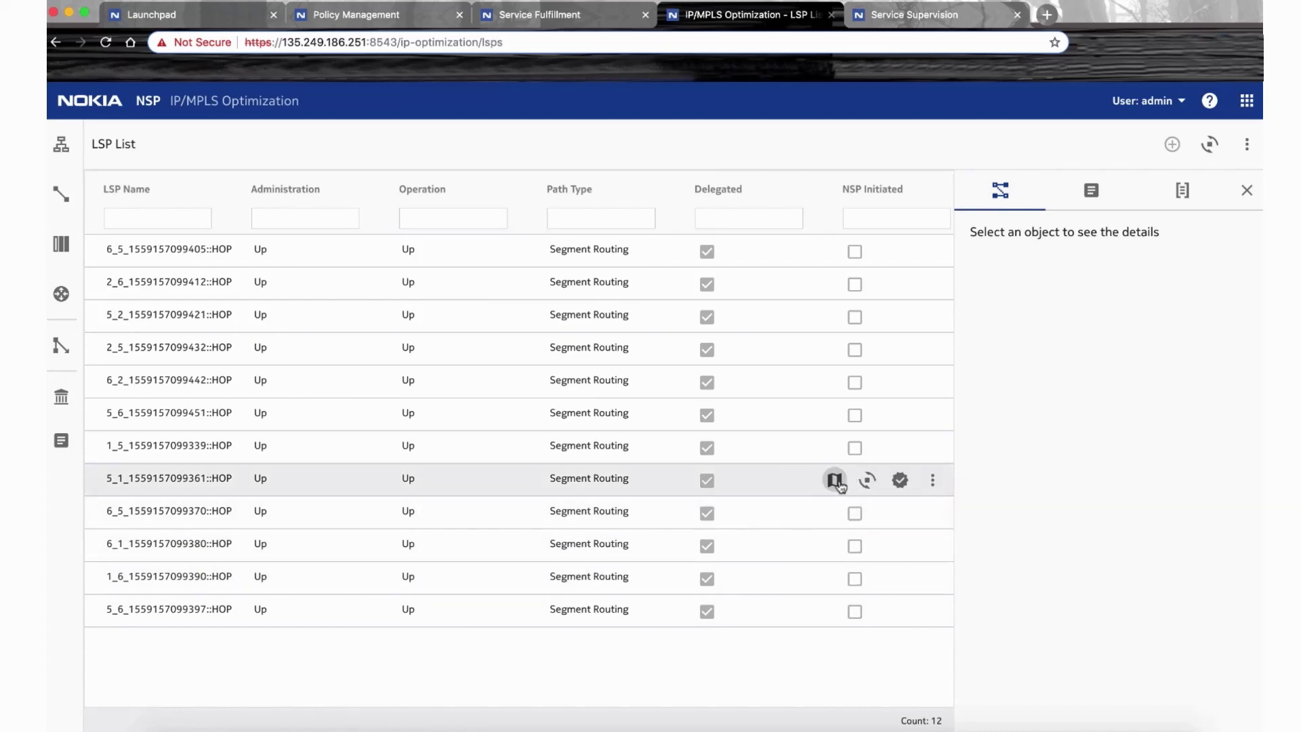
{"action": "left_click", "coordinate": [835, 480]}
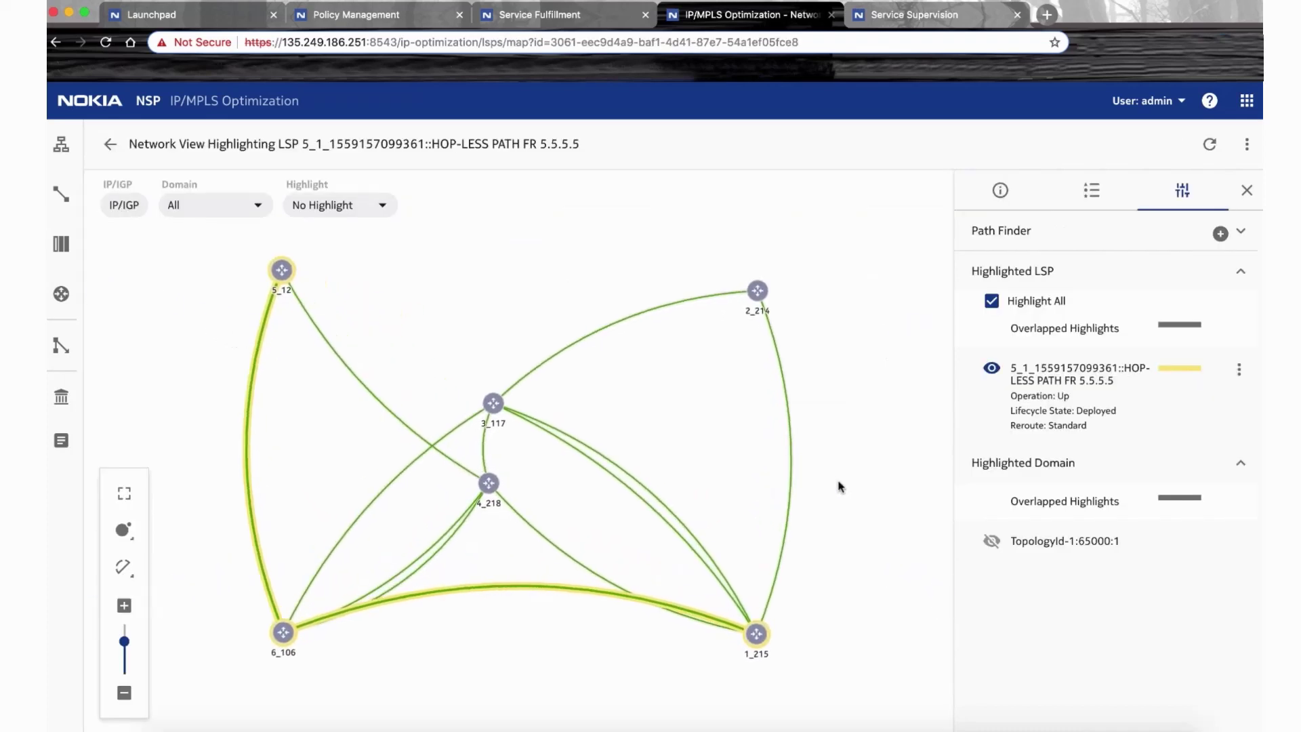
{"action": "left_click", "coordinate": [245, 437]}
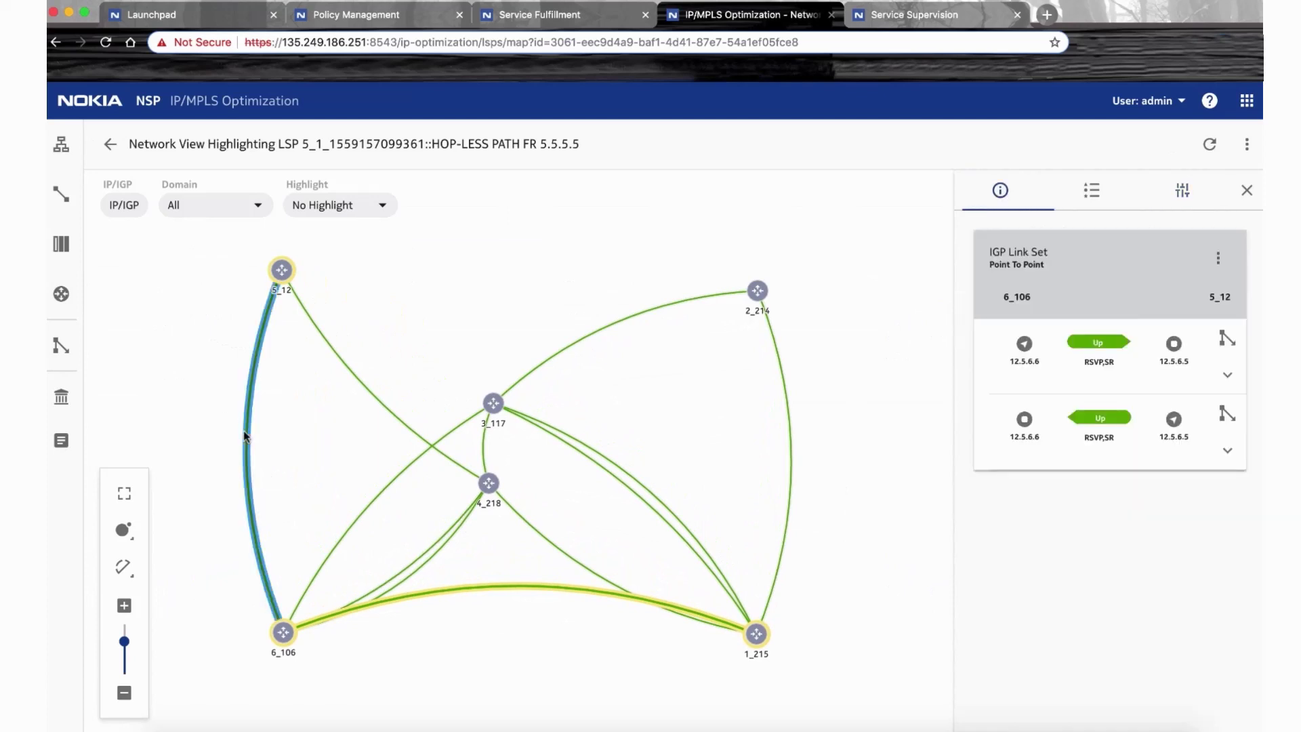
{"action": "left_click", "coordinate": [1229, 453]}
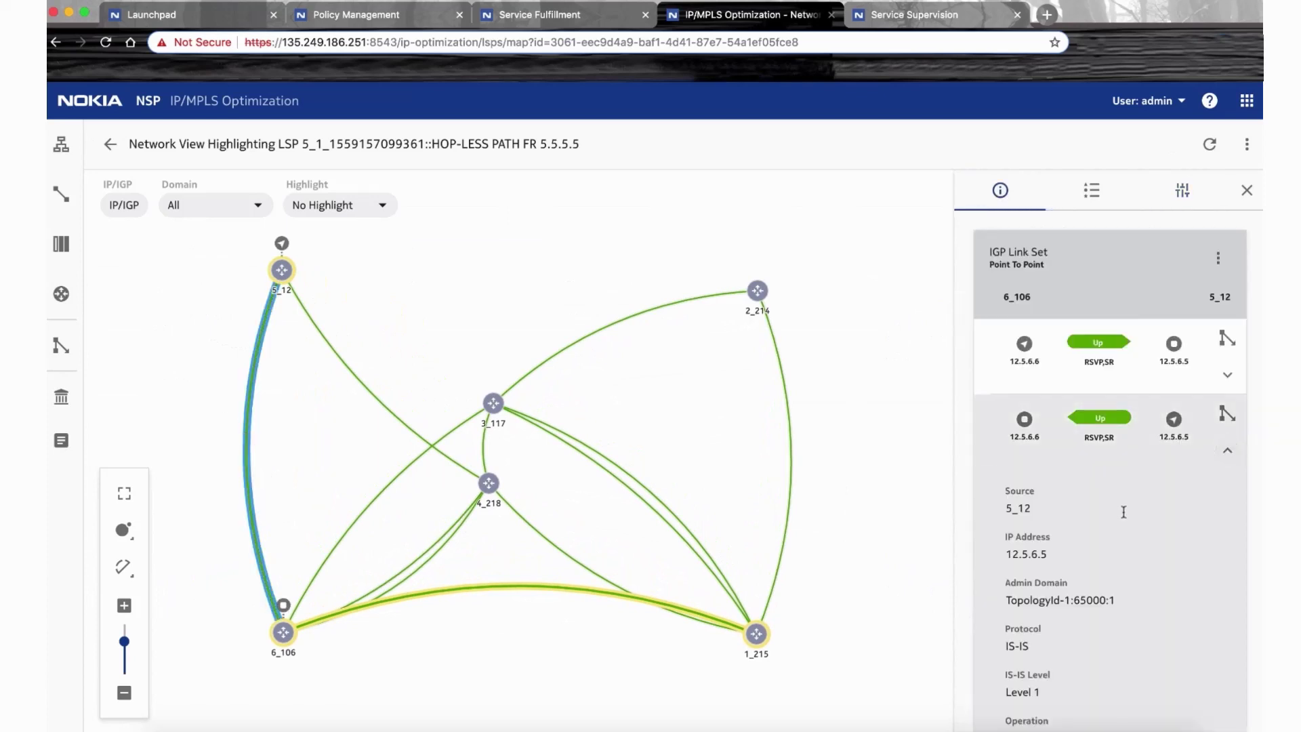
{"action": "scroll", "coordinate": [1124, 512], "scroll_direction": "down", "scroll_amount": 2}
{"action": "scroll", "coordinate": [1124, 512], "scroll_direction": "down", "scroll_amount": 4}
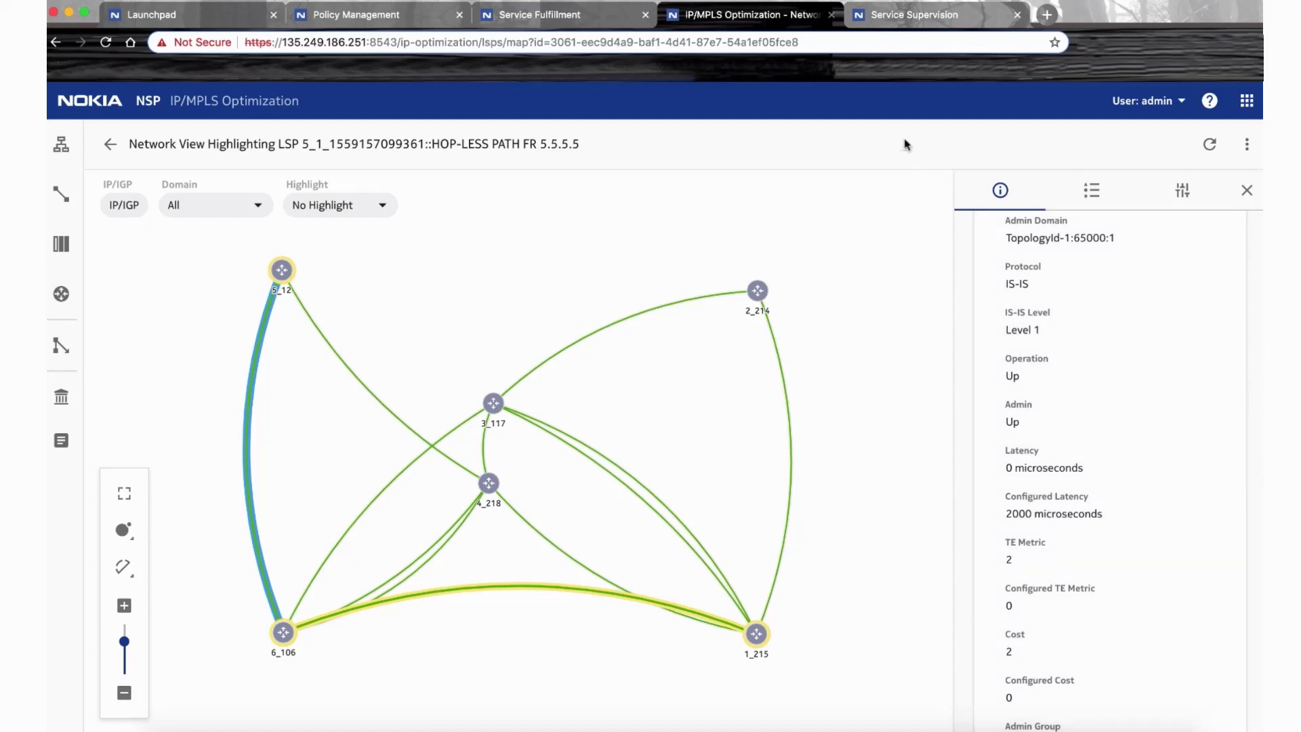
Inspect the HONDA-Infotainment transport slice in Service Supervision and list all of its services.
{"action": "left_click", "coordinate": [918, 19]}
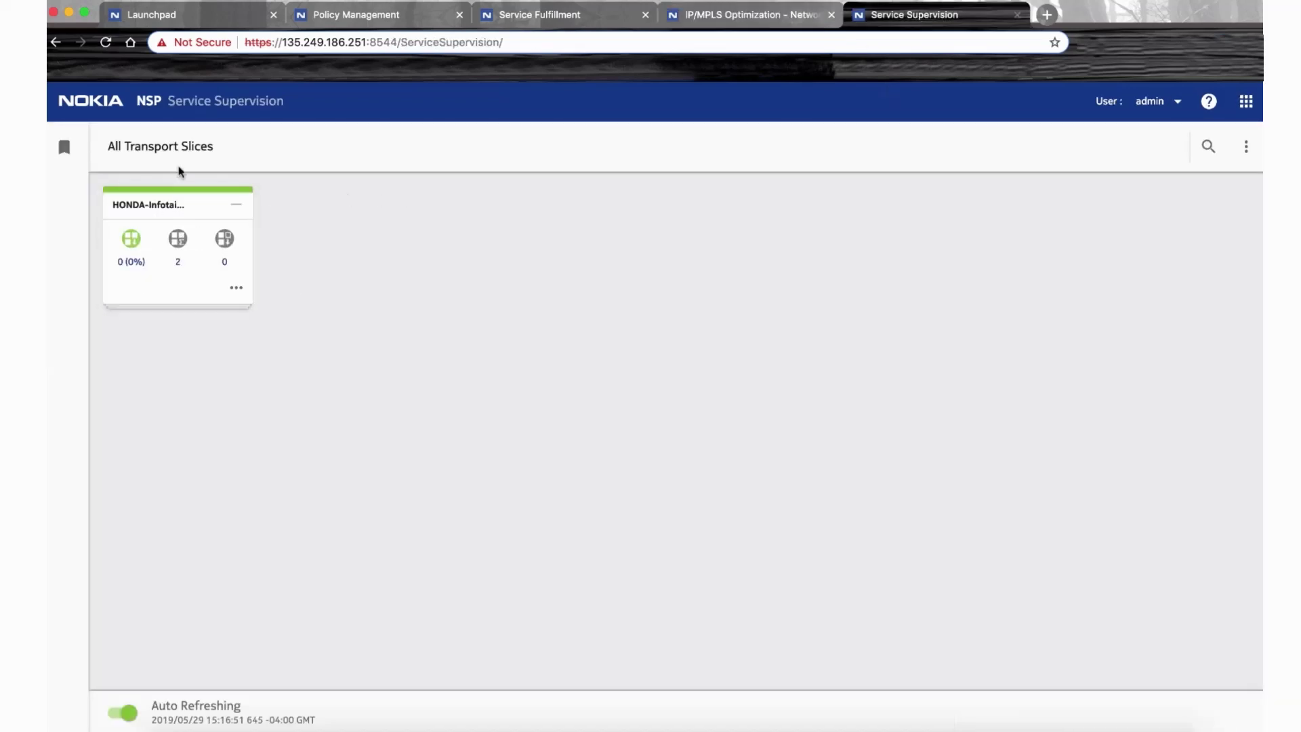
{"action": "mouse_move", "coordinate": [237, 288]}
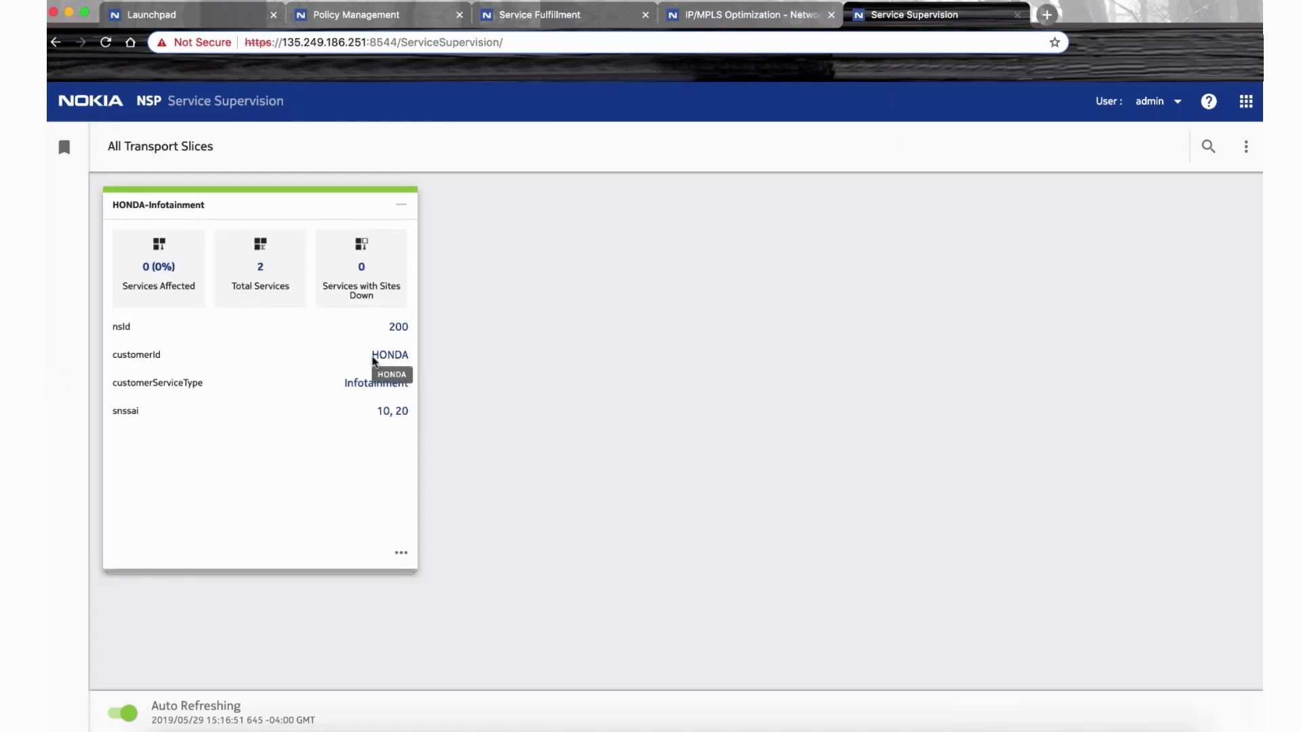
{"action": "left_click", "coordinate": [261, 269]}
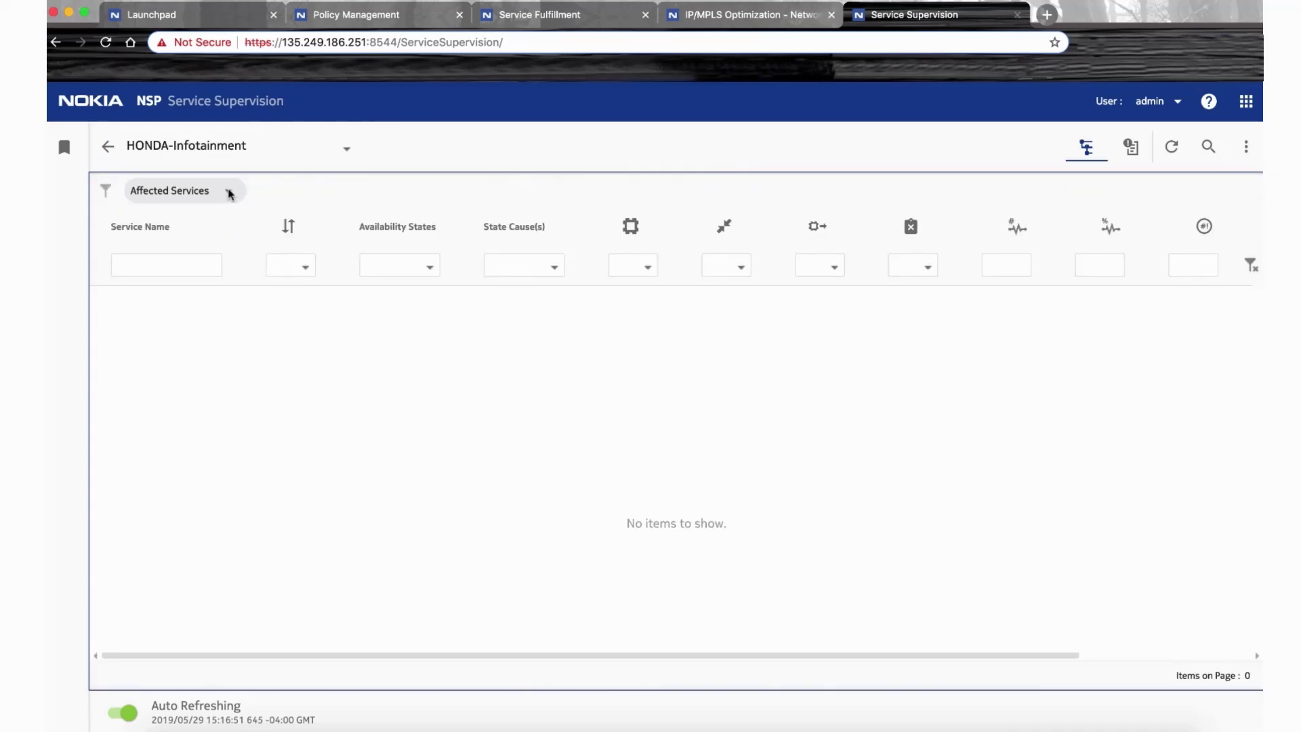
{"action": "left_click", "coordinate": [231, 192]}
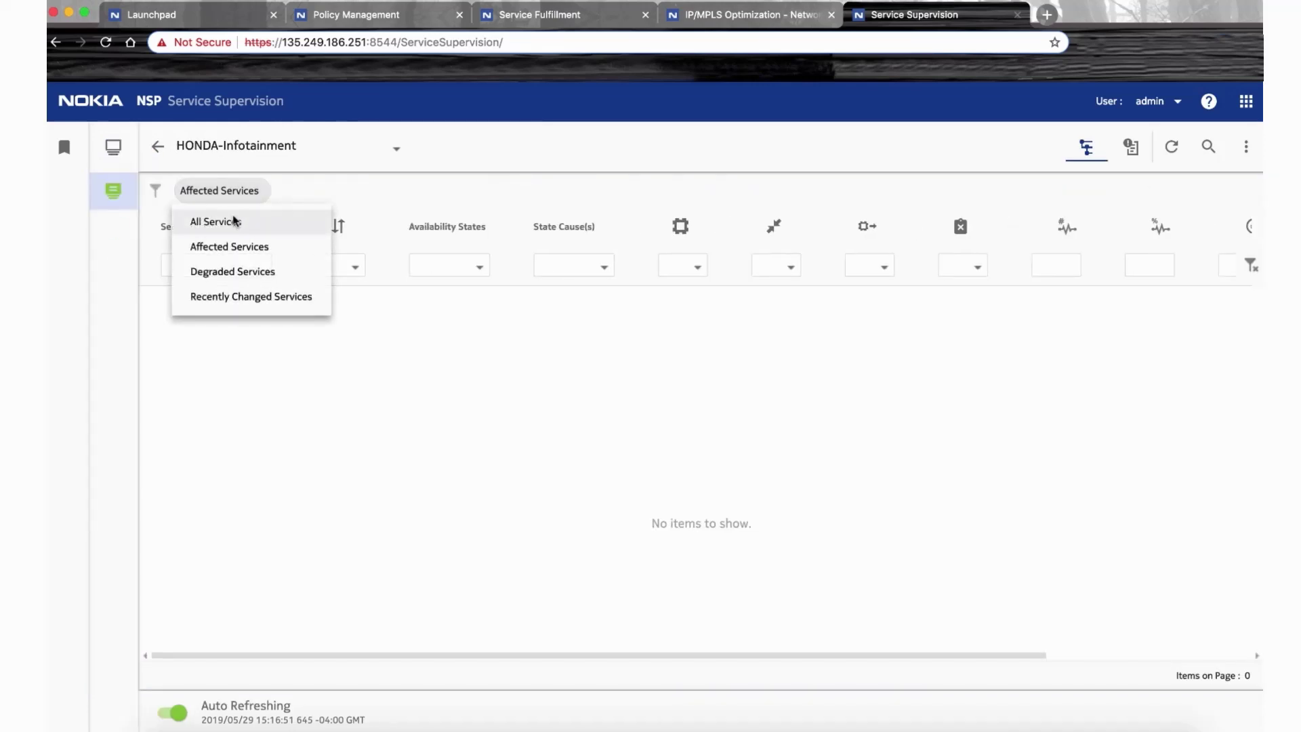
{"action": "left_click", "coordinate": [236, 220]}
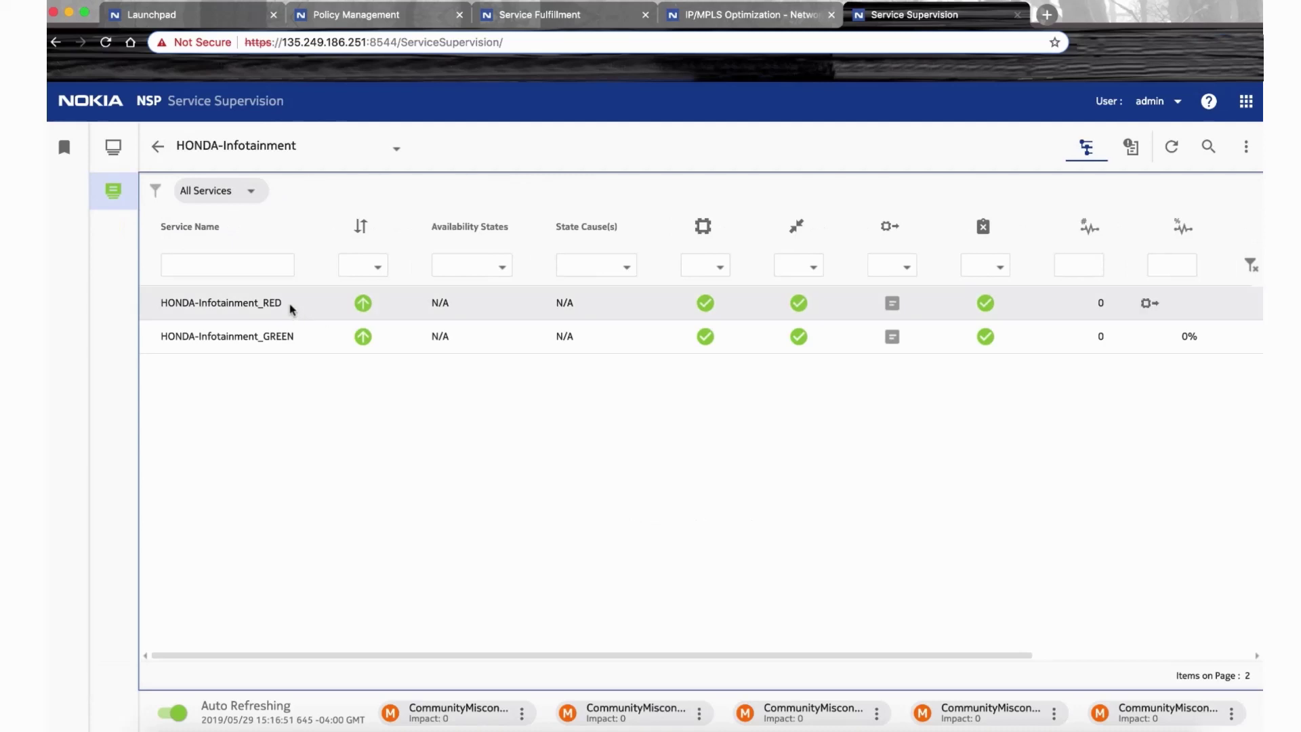
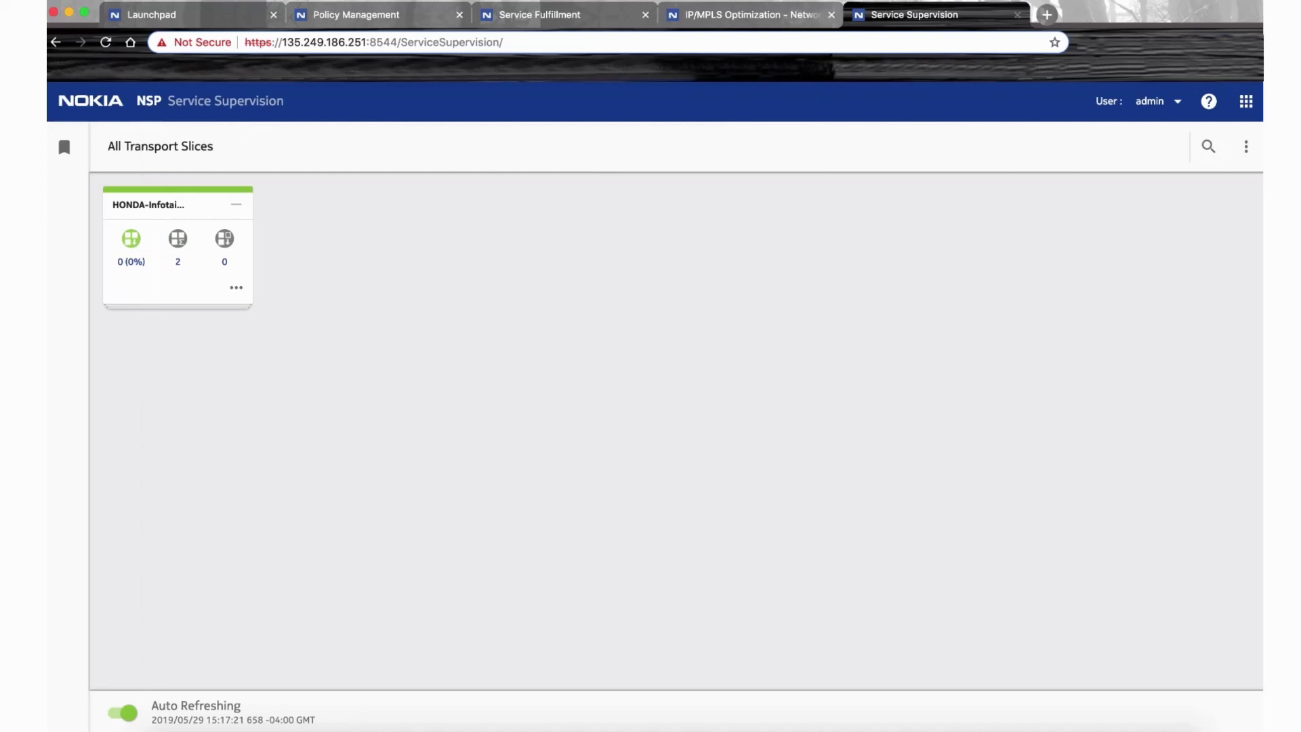
Return to the IP/MPLS Optimization map and check the configured latency of the link from 5_12 to 6_106.
{"action": "left_click", "coordinate": [758, 17]}
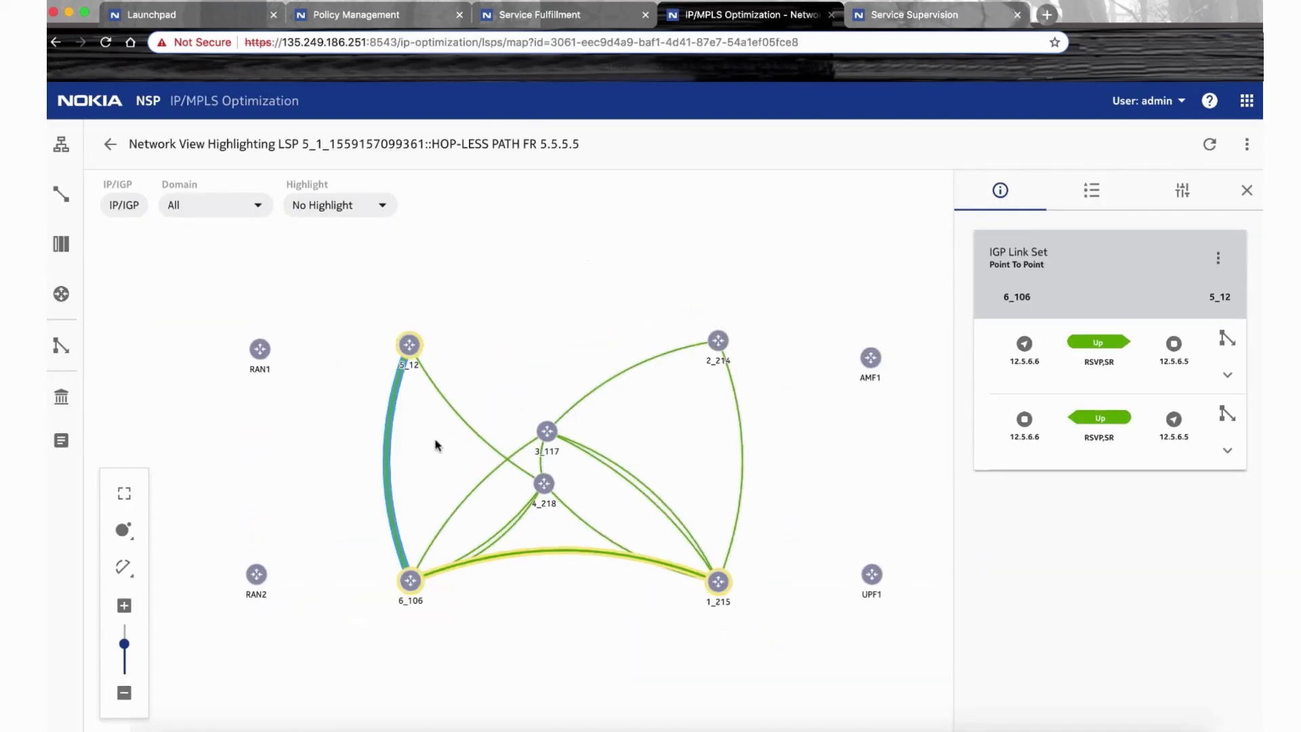
{"action": "left_click", "coordinate": [1228, 451]}
{"action": "scroll", "coordinate": [1210, 599], "scroll_direction": "down", "scroll_amount": 3}
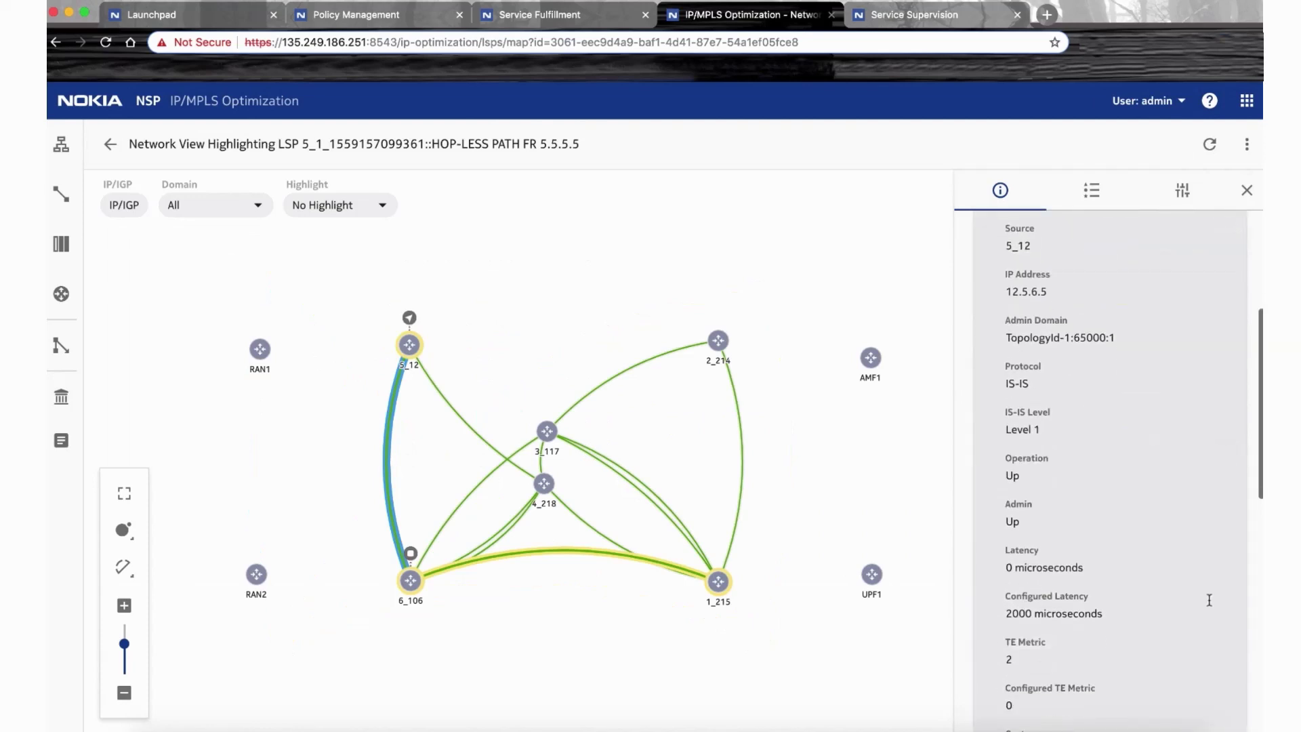
{"action": "left_click_drag", "start_coordinate": [1112, 601], "coordinate": [988, 605]}
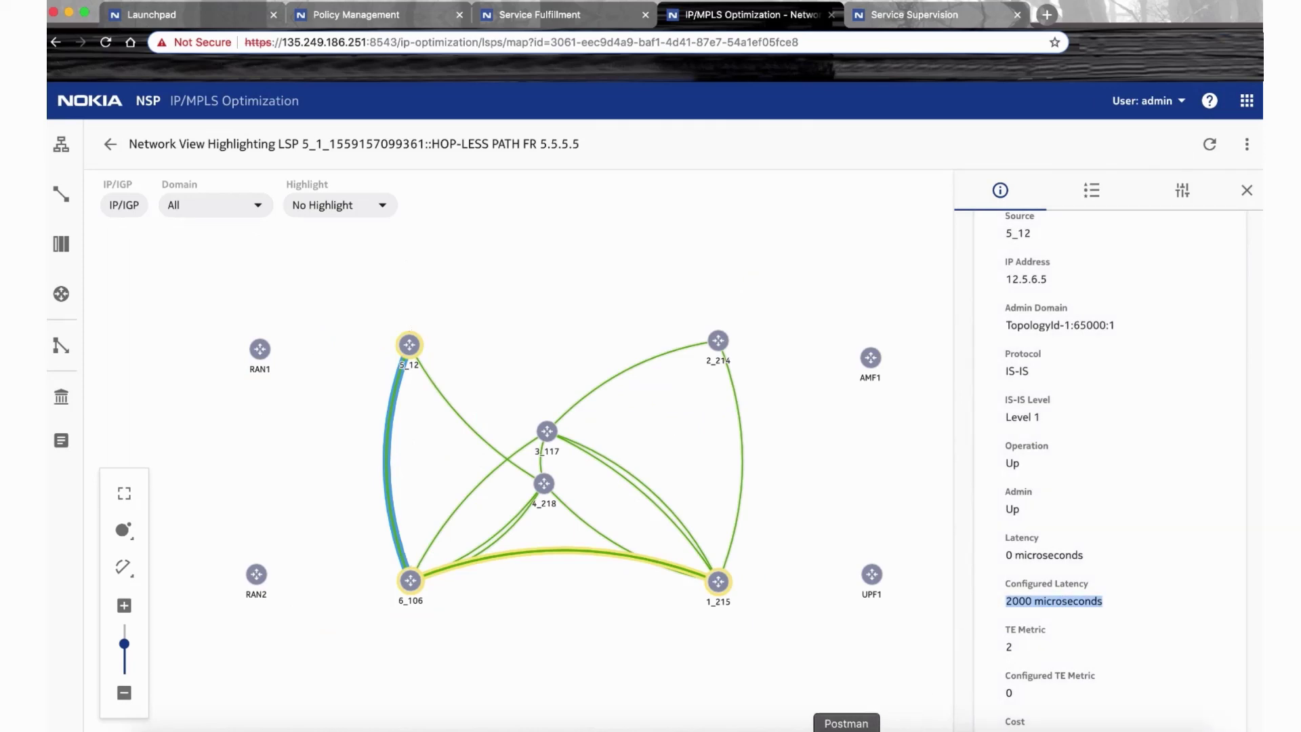
Send the Change Latency 5-6 request in Postman with latency 20000, and check the link's configured latency in IP/MPLS Optimization.
{"action": "left_click", "coordinate": [851, 729]}
{"action": "left_click", "coordinate": [491, 273]}
{"action": "type", "text": "0000"}
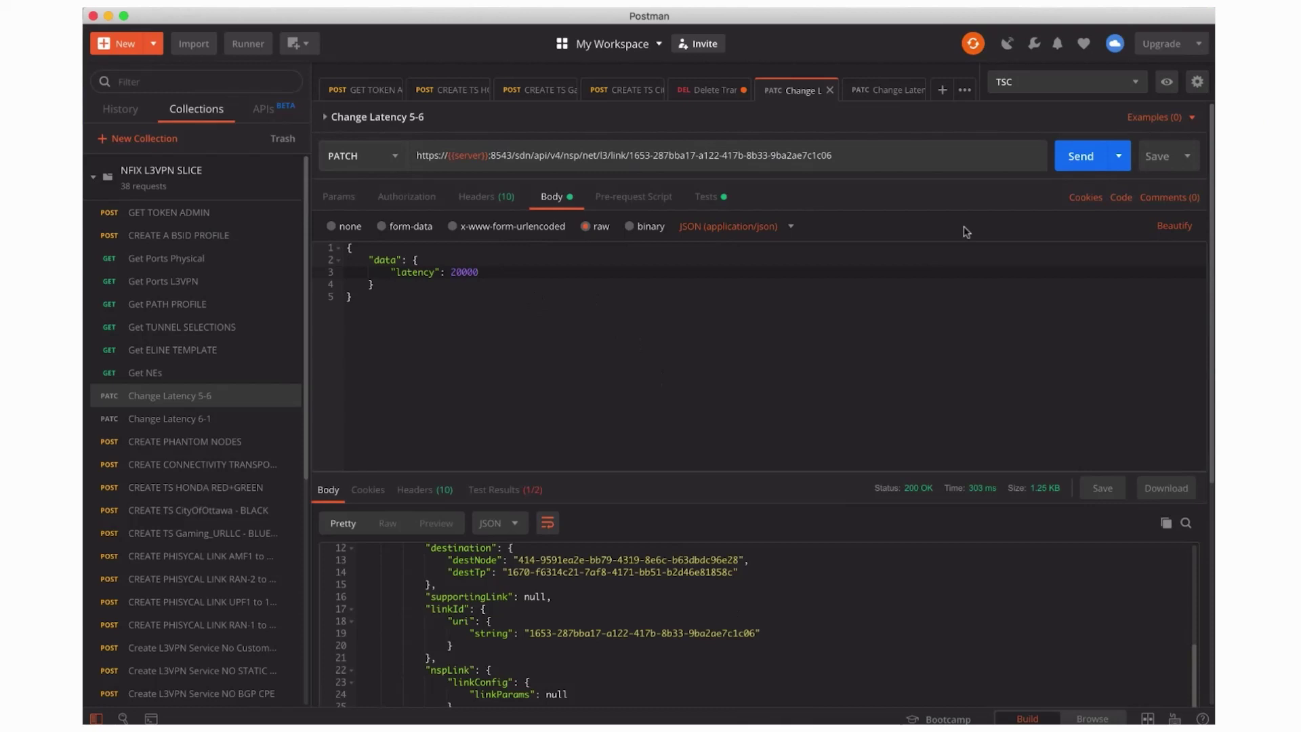
{"action": "left_click", "coordinate": [1085, 155]}
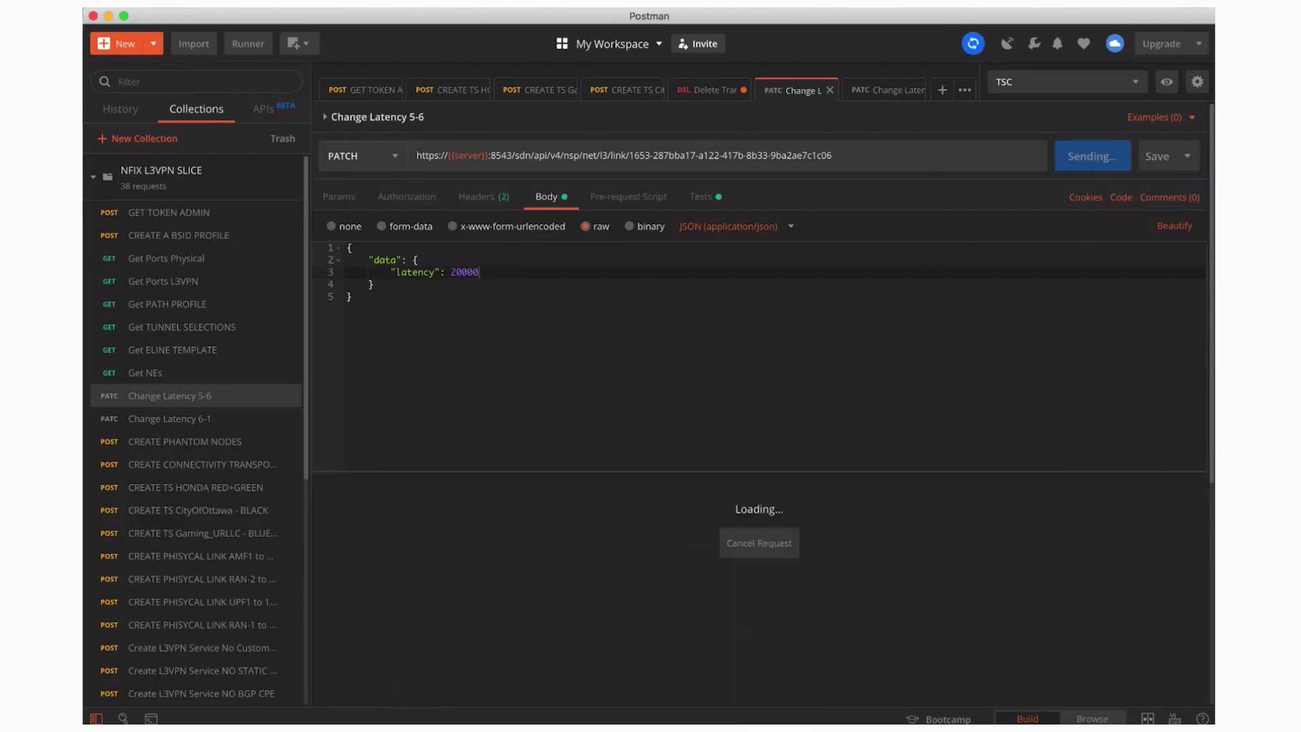
{"action": "key", "text": "super+Tab"}
{"action": "left_click_drag", "start_coordinate": [1112, 600], "coordinate": [991, 601]}
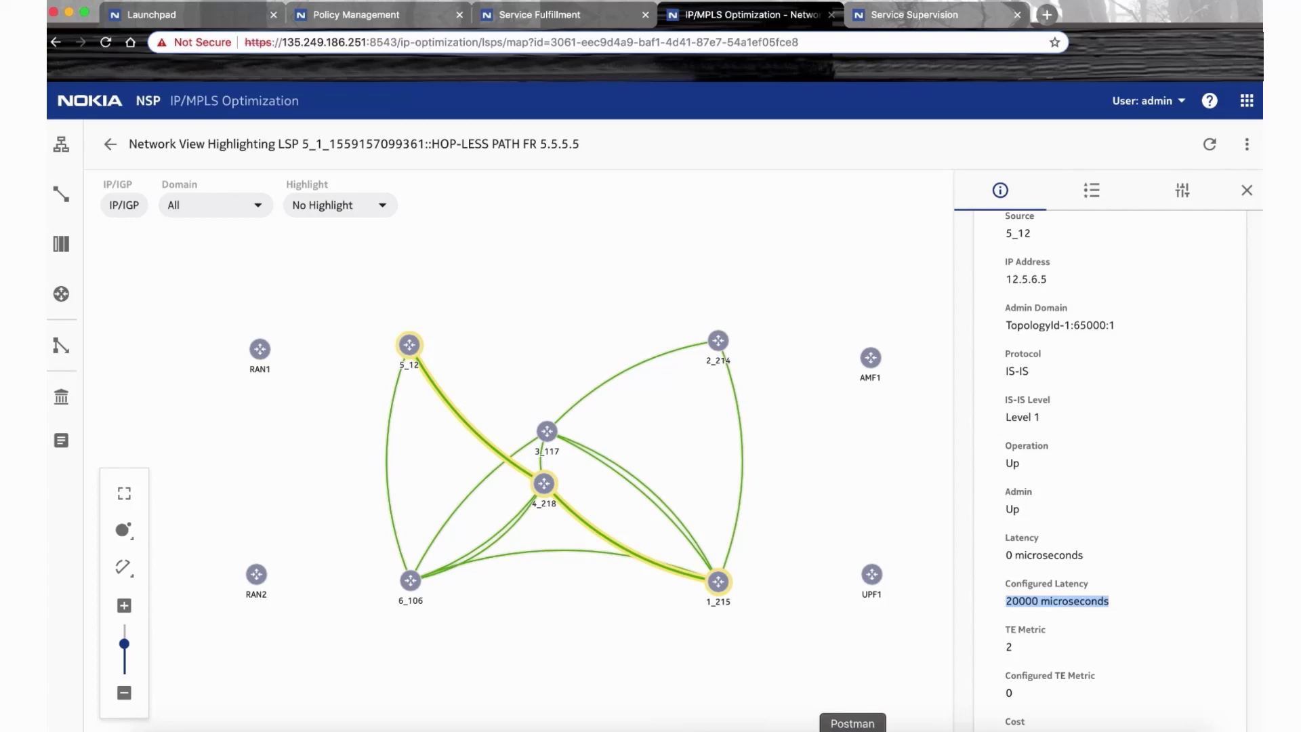
Set the 5-6 link's latency to 2000 by resending the Postman request, and recheck its configured latency in IP/MPLS Optimization.
{"action": "left_click", "coordinate": [853, 728]}
{"action": "key", "text": "BackSpace"}
{"action": "left_click", "coordinate": [1084, 157]}
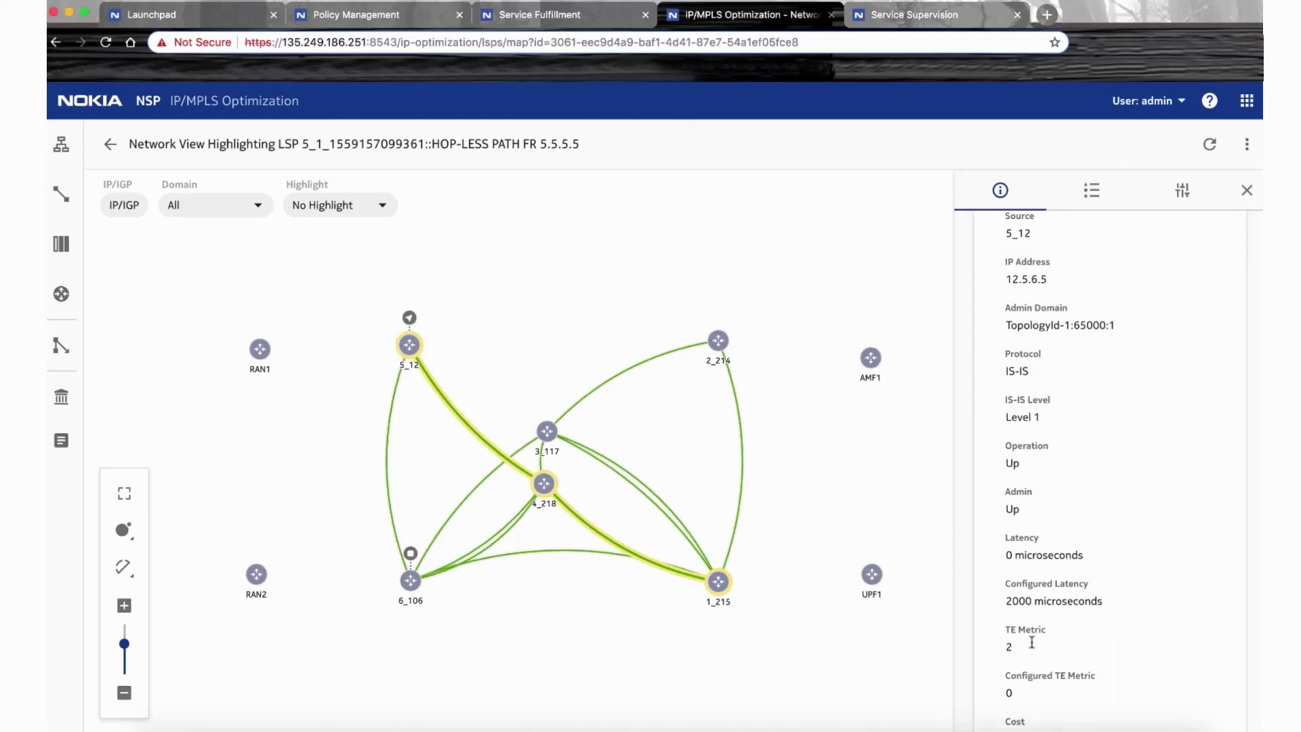
{"action": "left_click_drag", "start_coordinate": [1110, 600], "coordinate": [986, 601]}
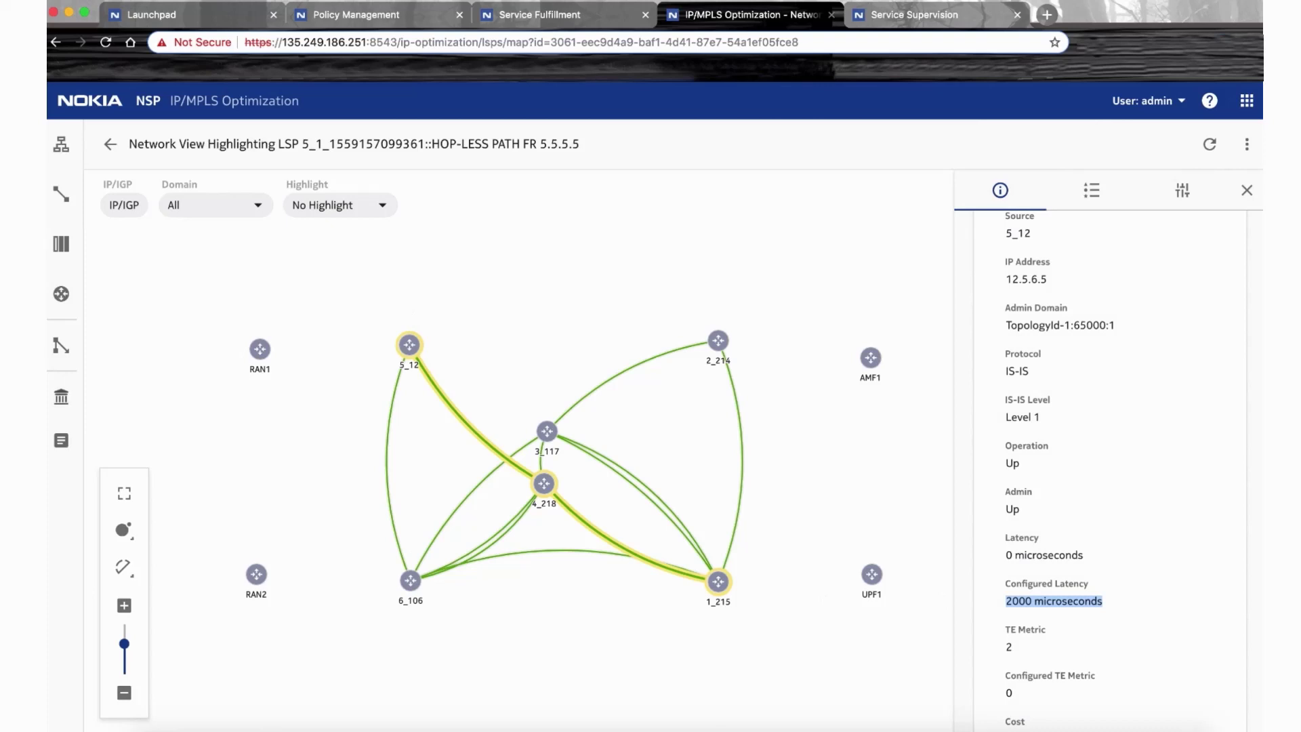
{"action": "left_click", "coordinate": [62, 349]}
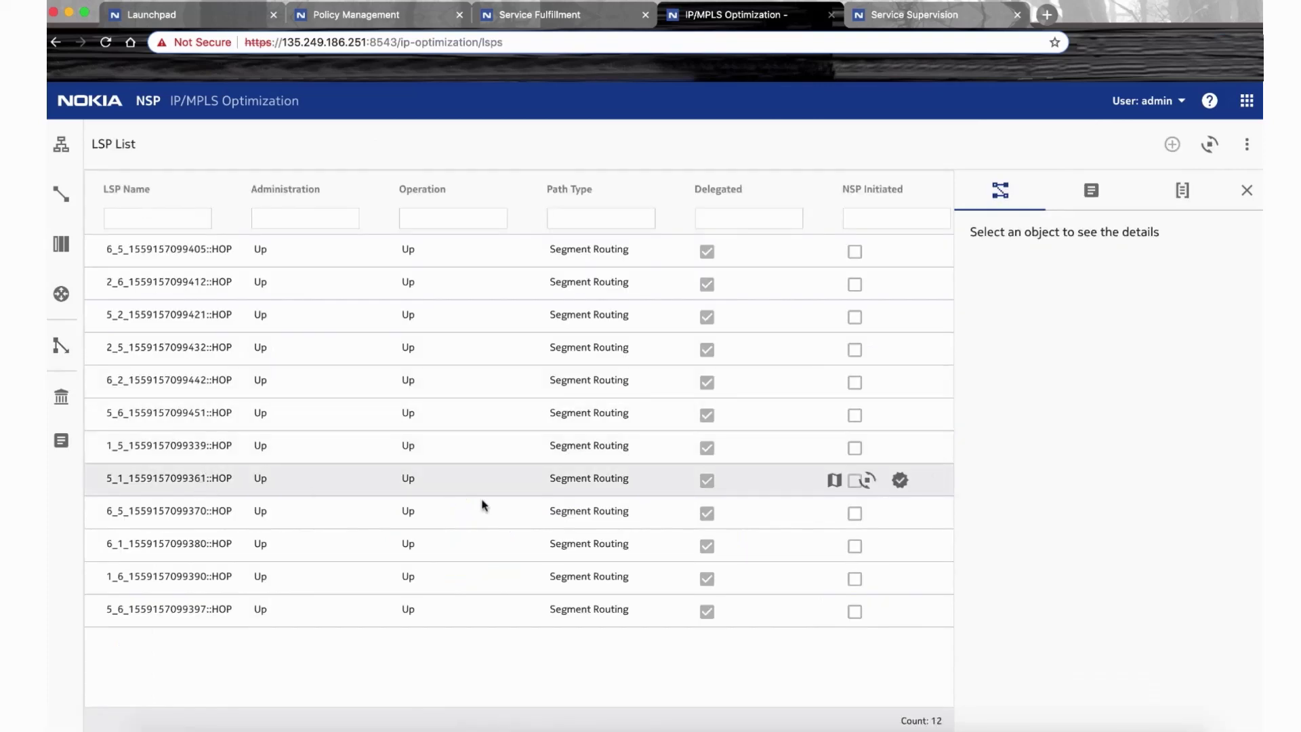
{"action": "left_click", "coordinate": [869, 482]}
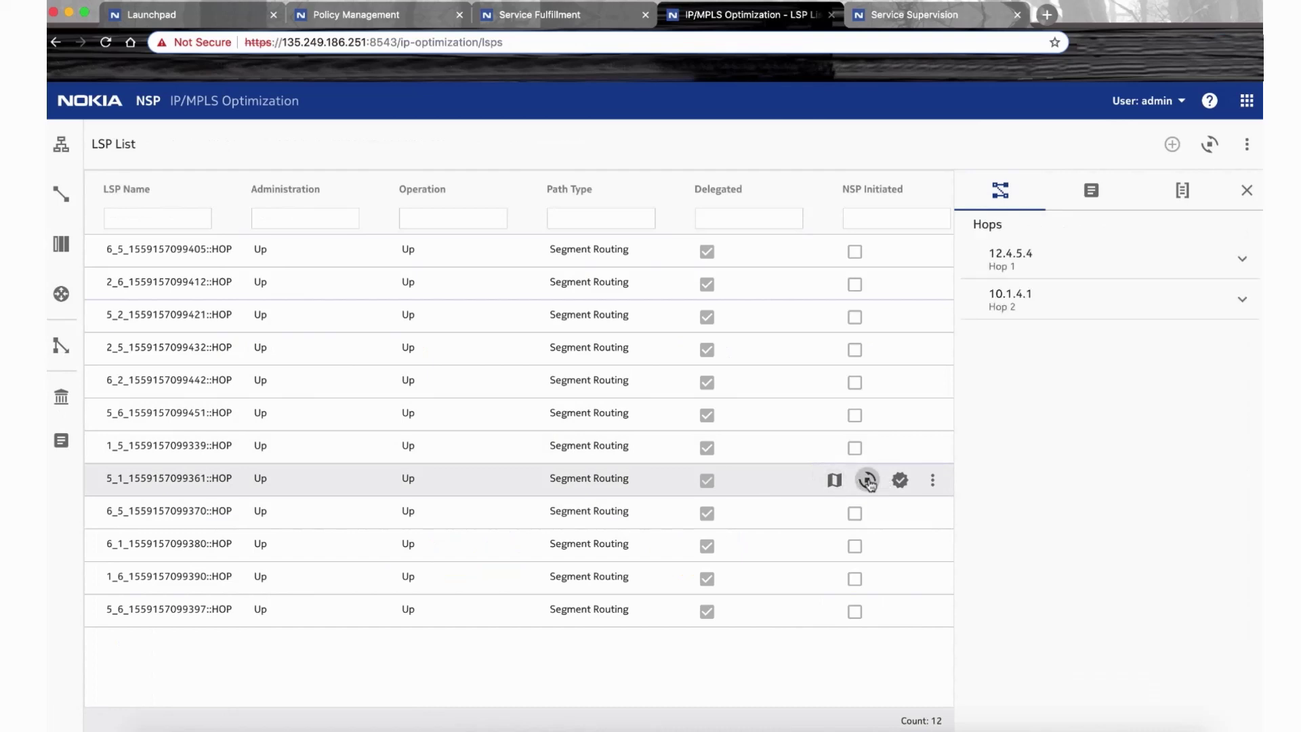
{"action": "left_click", "coordinate": [868, 481]}
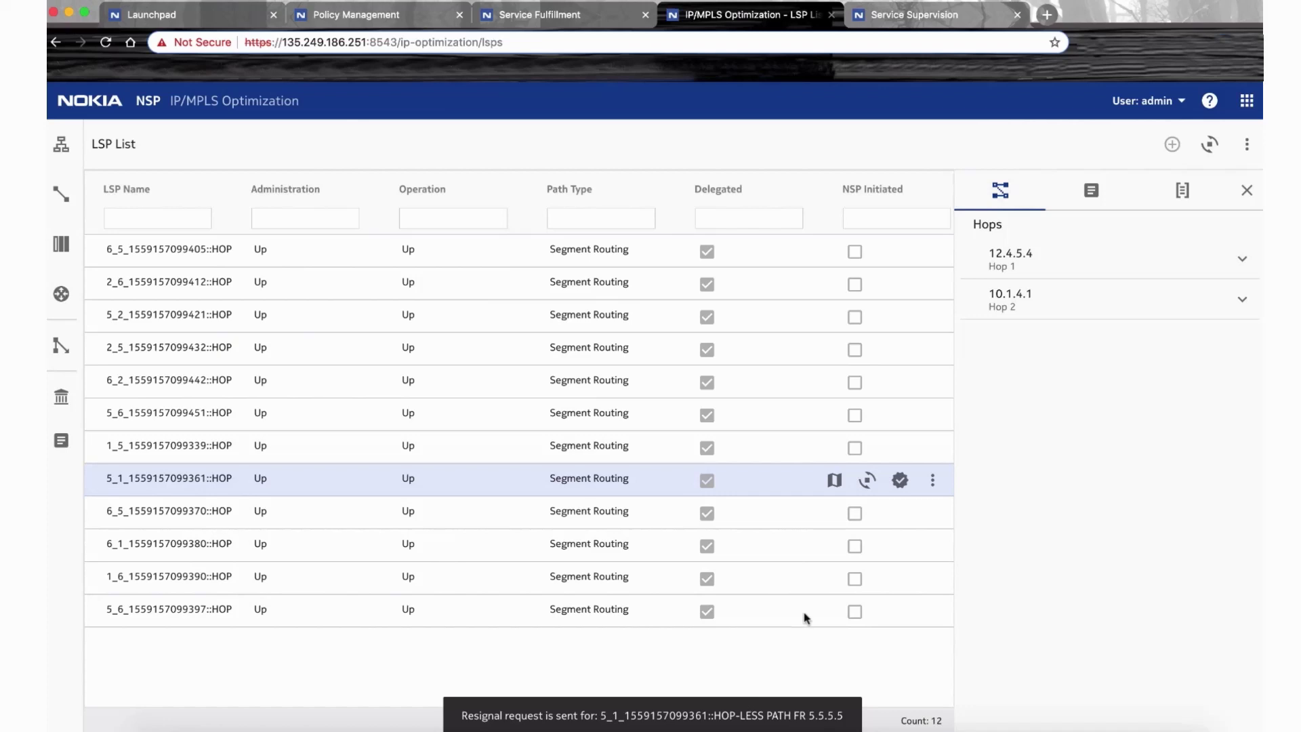
{"action": "left_click", "coordinate": [834, 481]}
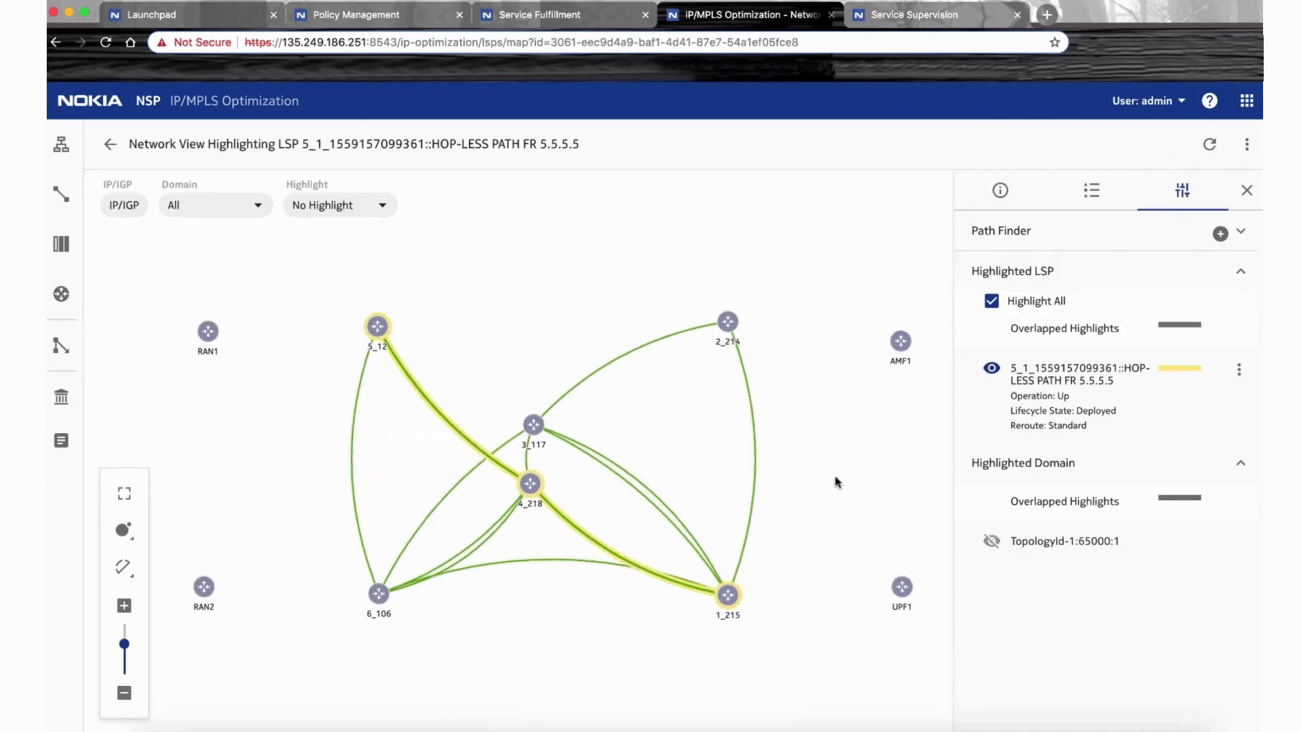